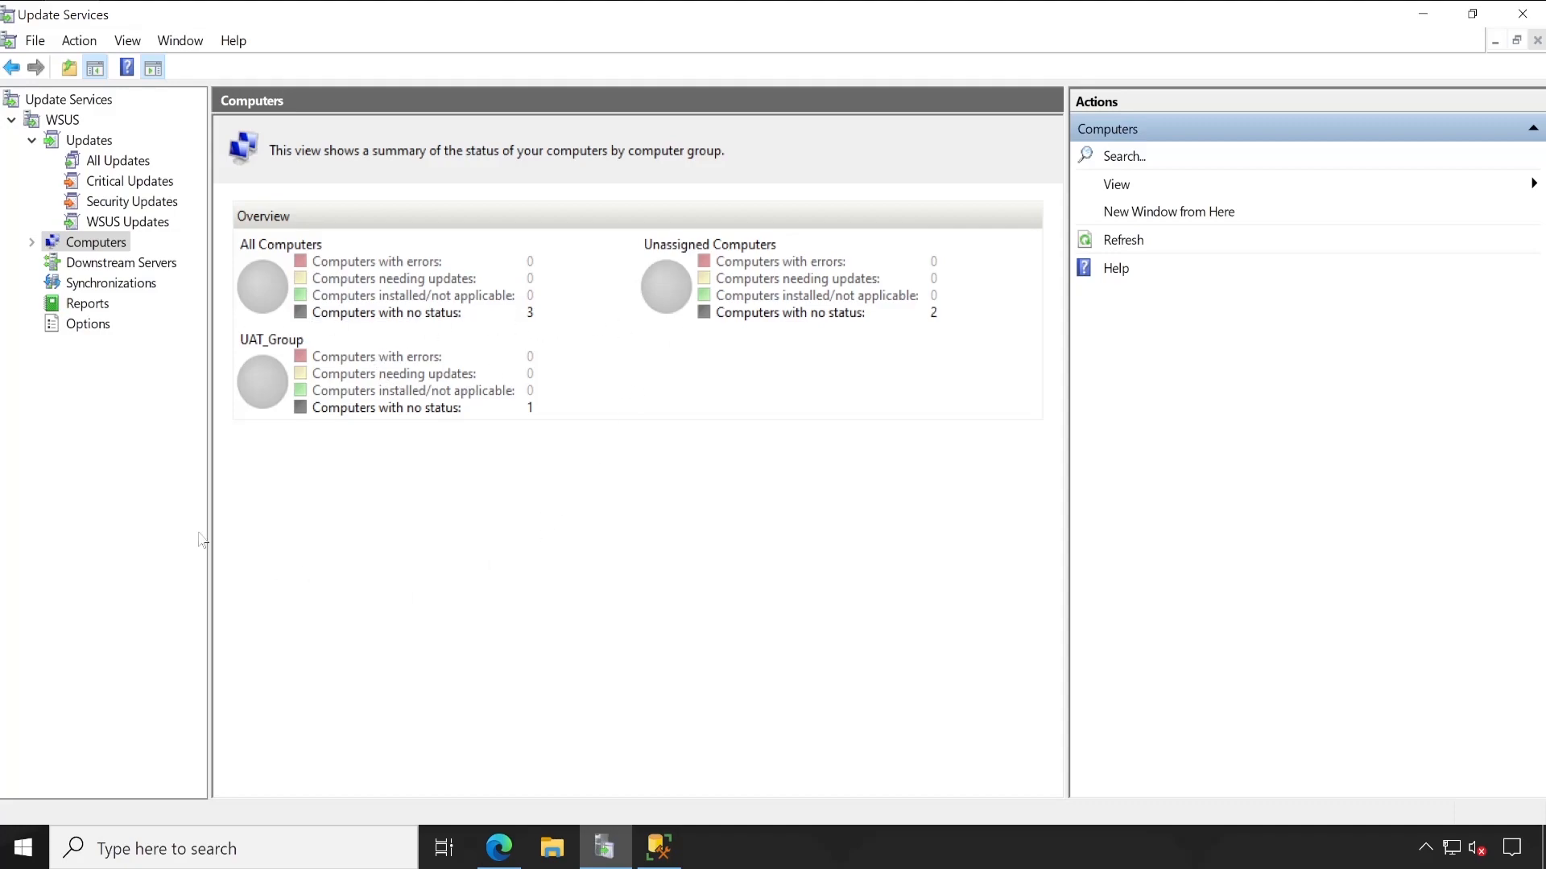
- Close the Update Services console and switch to SQL Server Management Studio to start a new Database Engine connection
click(63, 119)
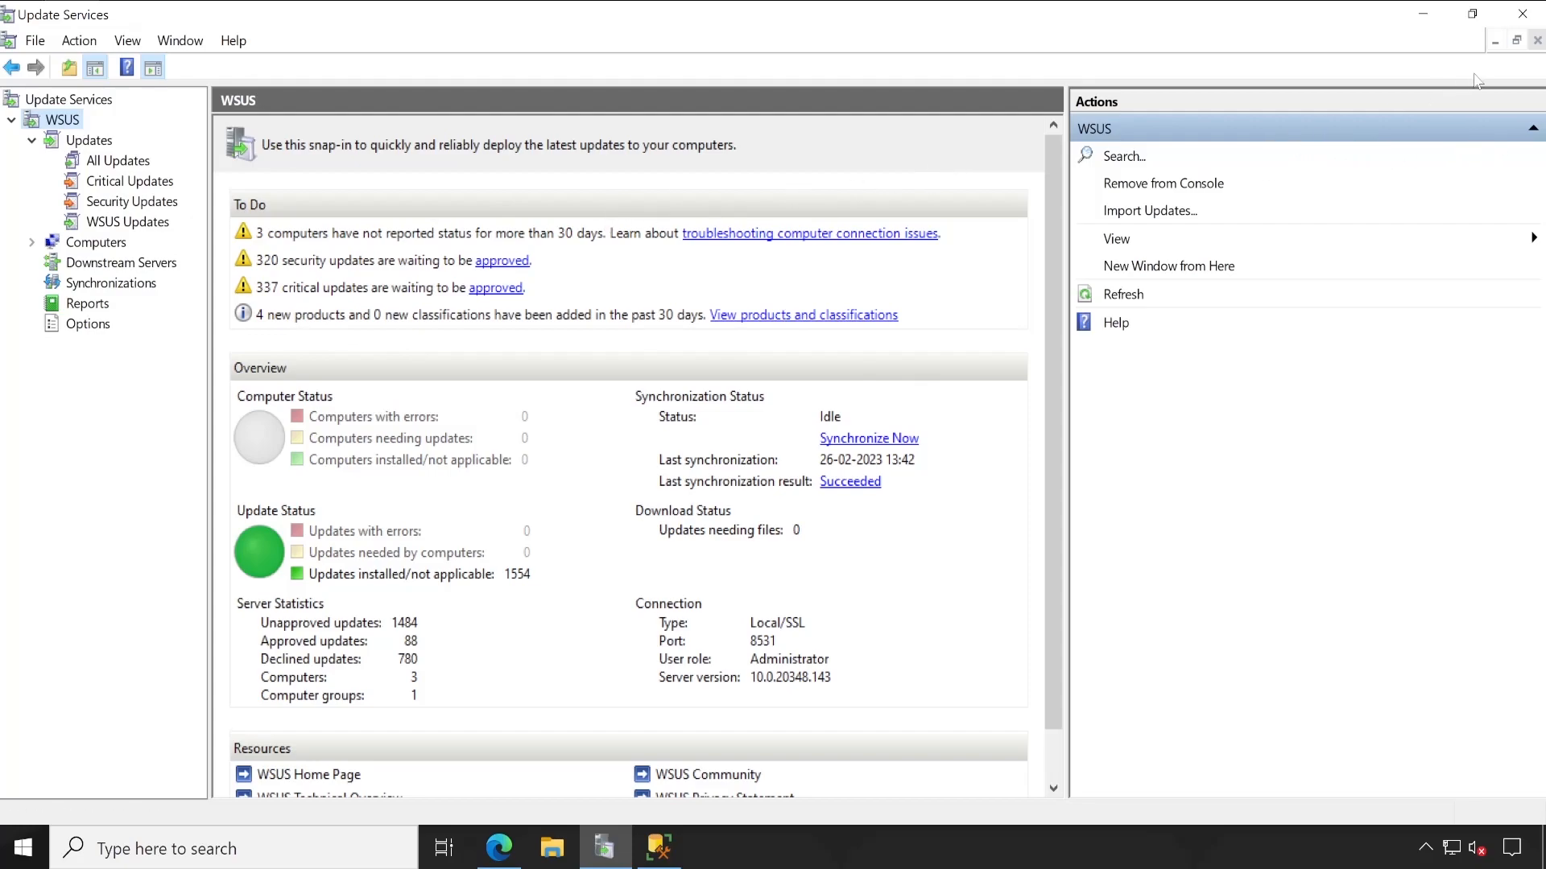
click(1520, 16)
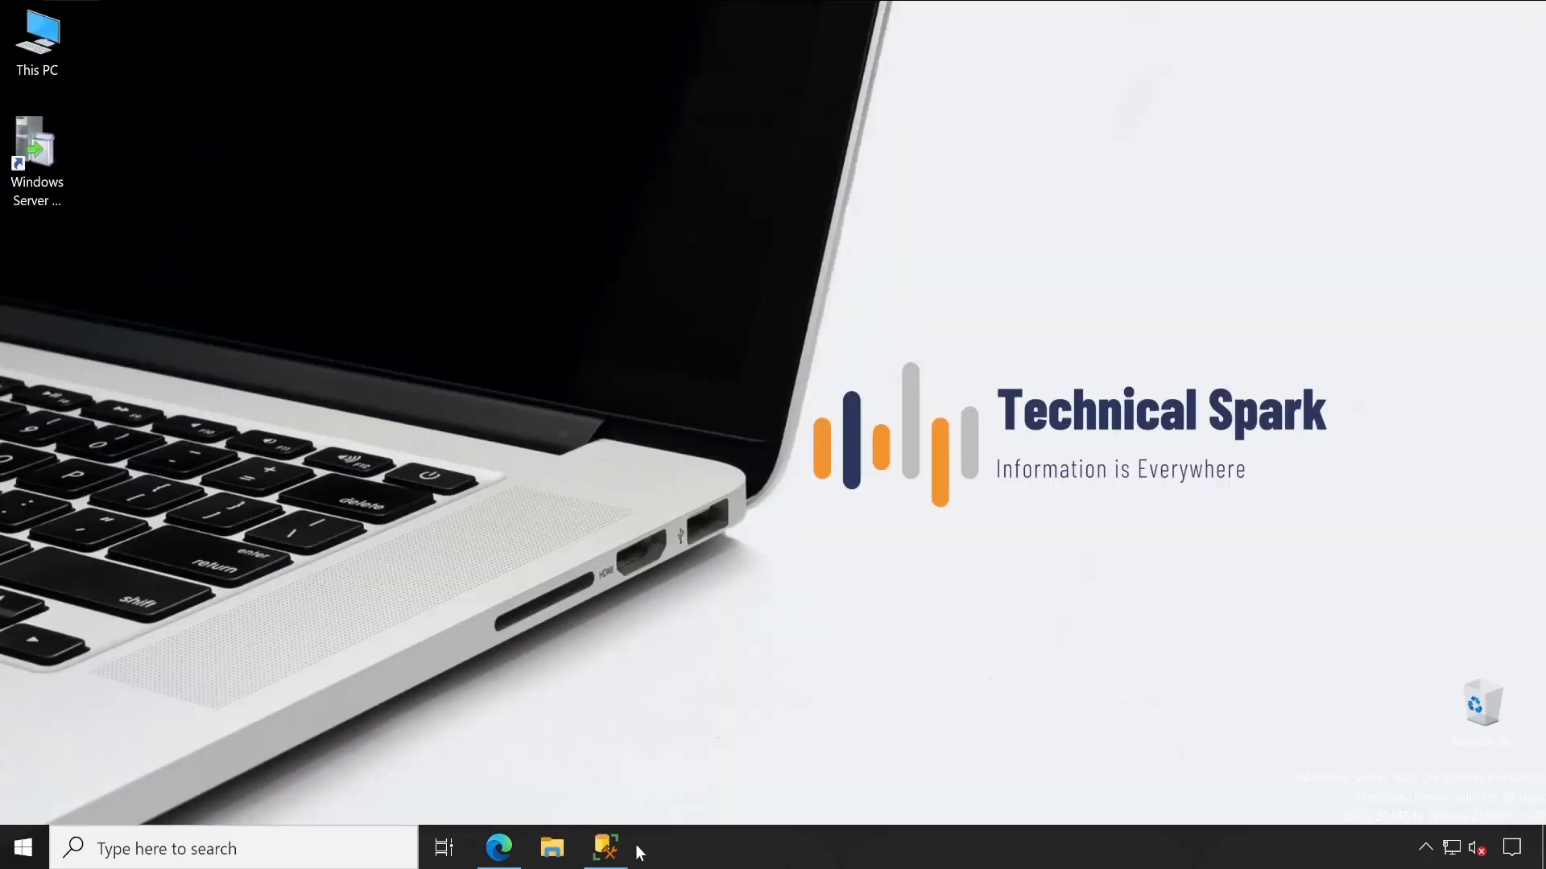
click(605, 847)
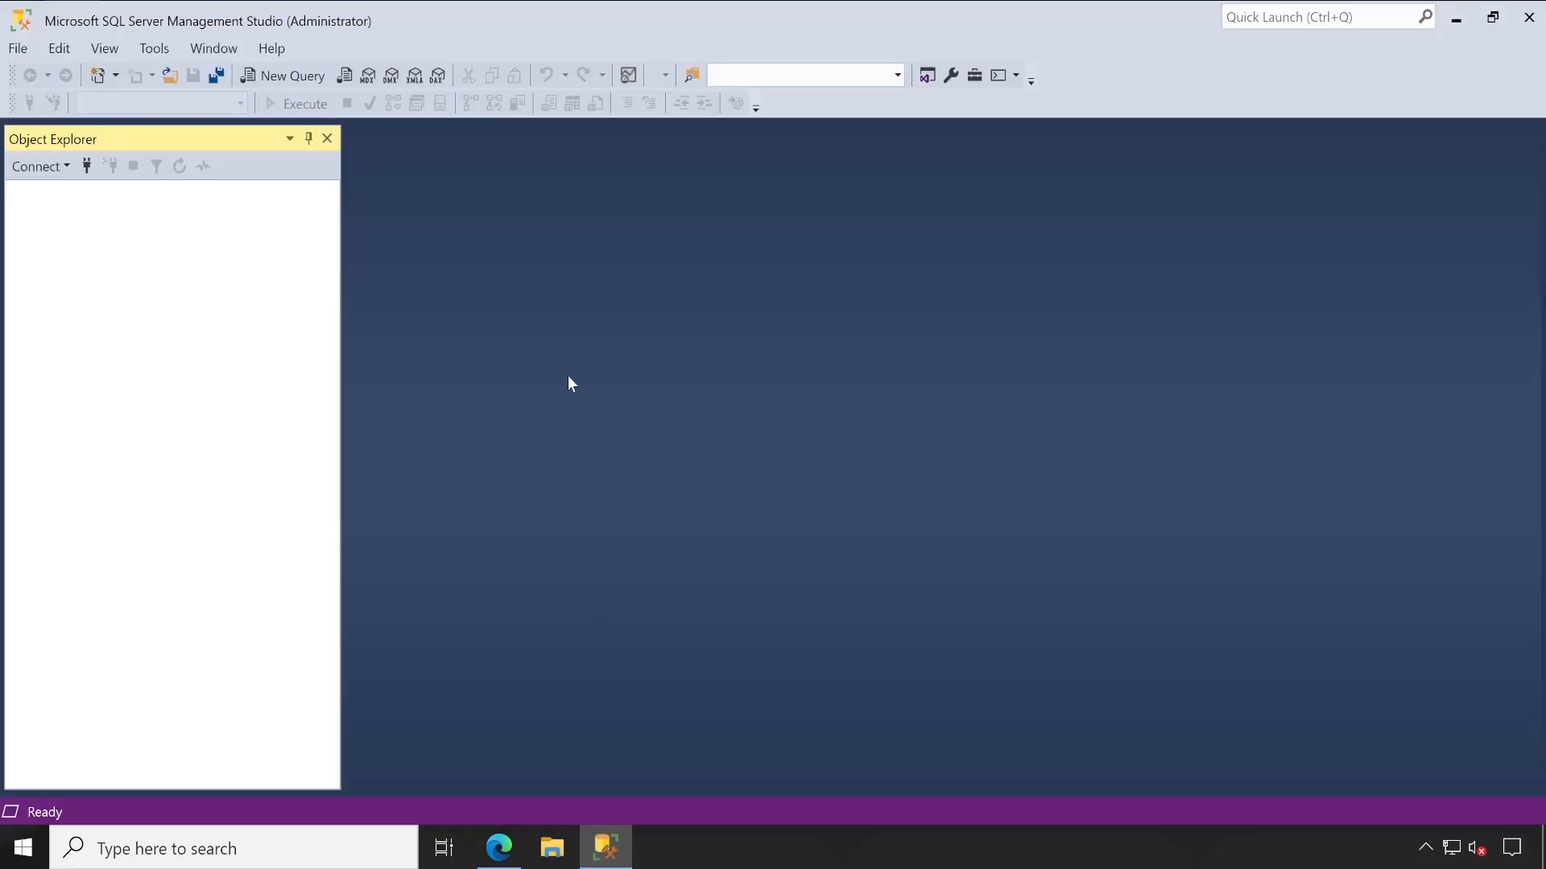
click(86, 164)
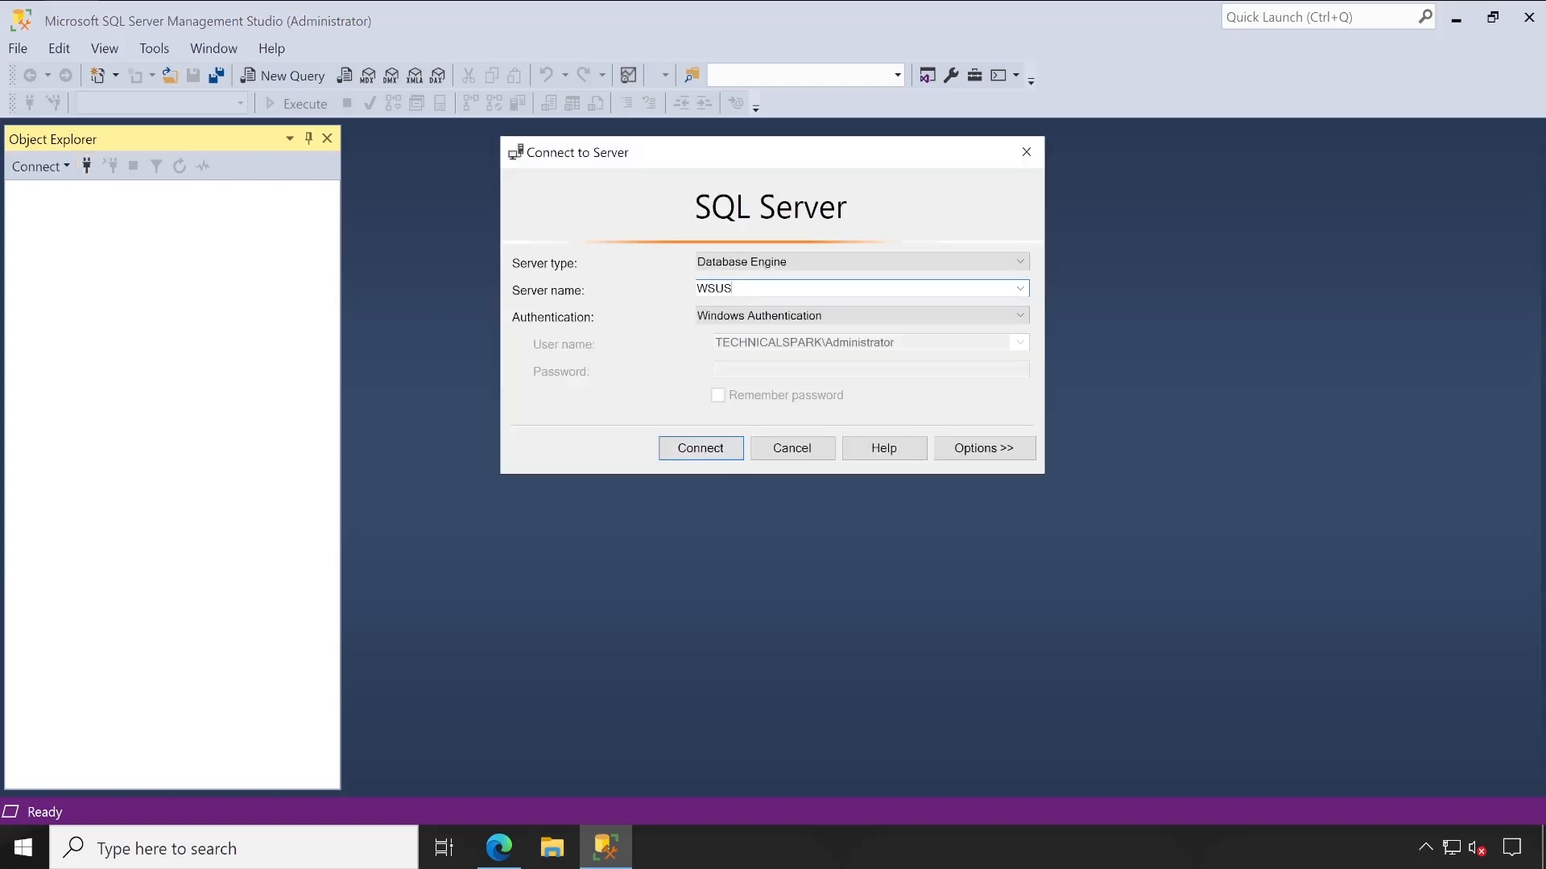
- Look up the server's host name by running hostname in Command Prompt, and close the console window
right_click(31, 853)
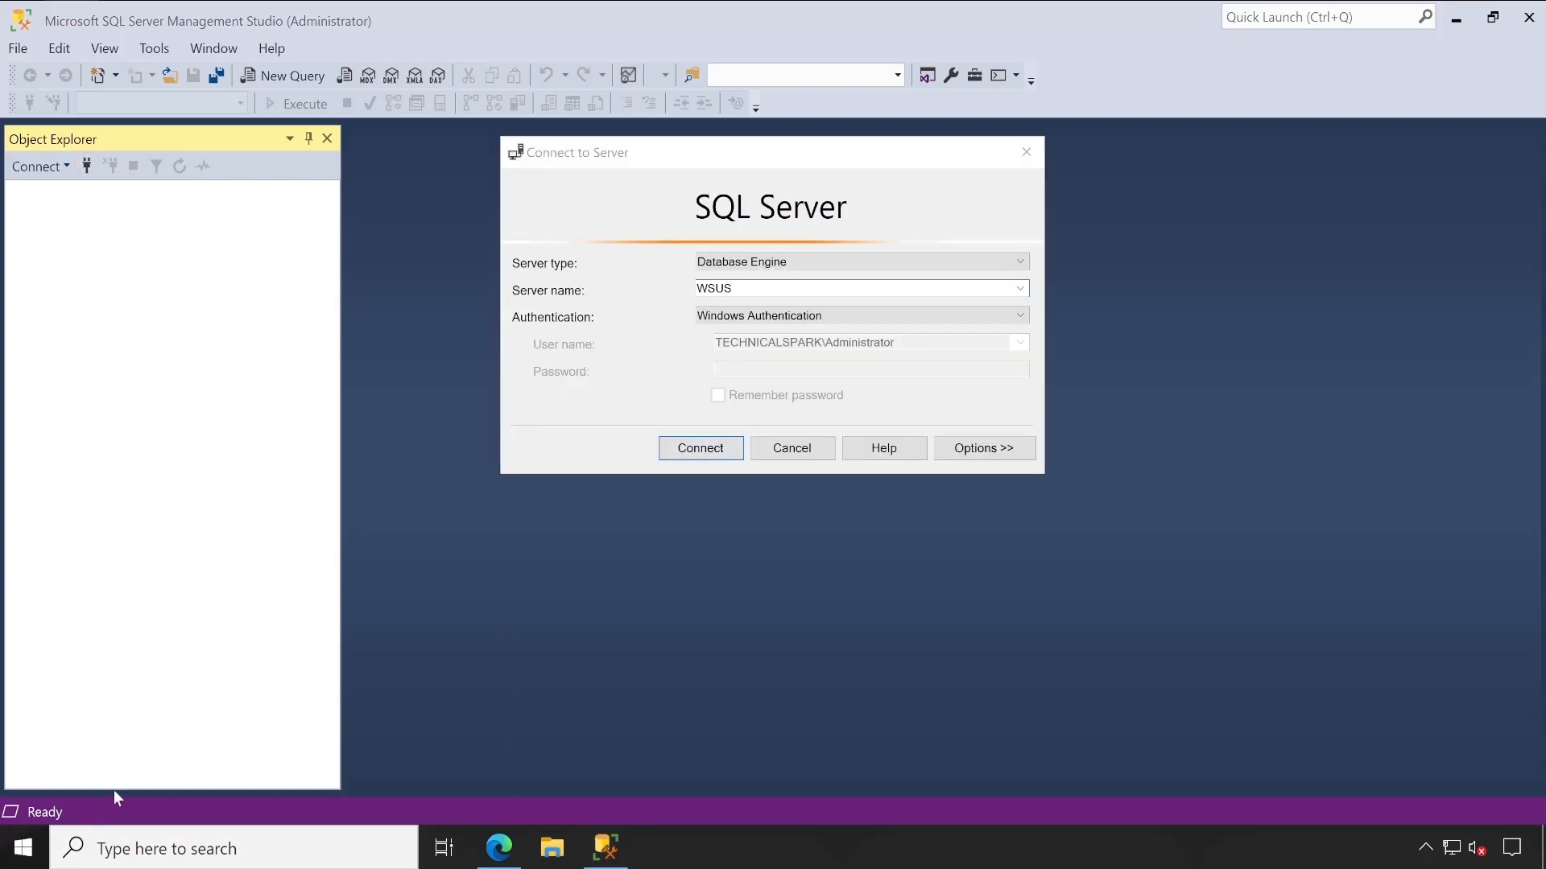
click(170, 746)
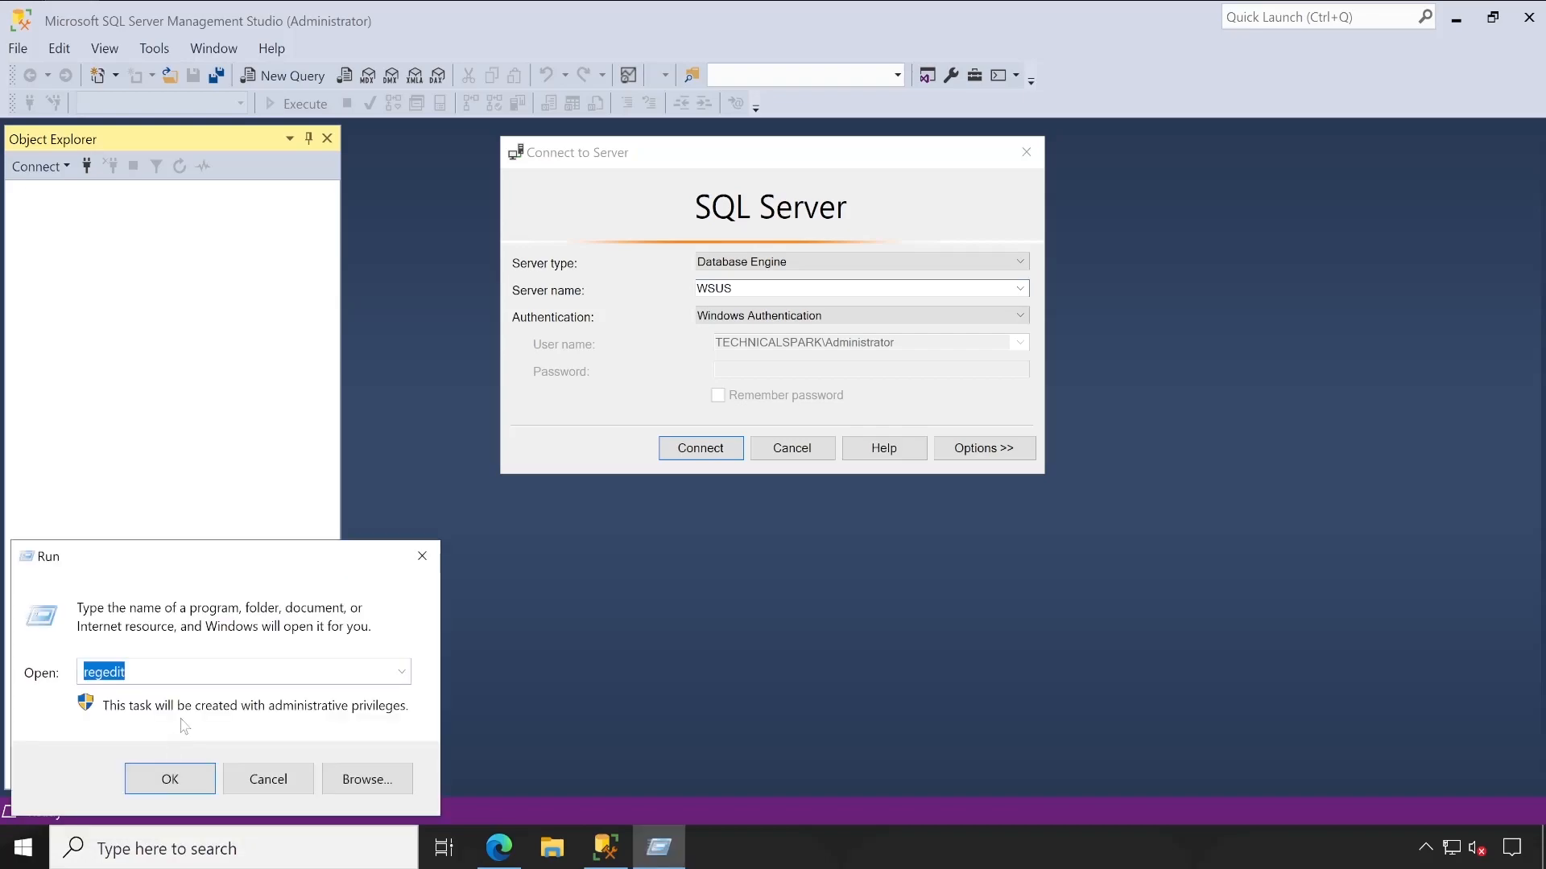
text(cmd)
key(Return)
text(hostname)
key(Return)
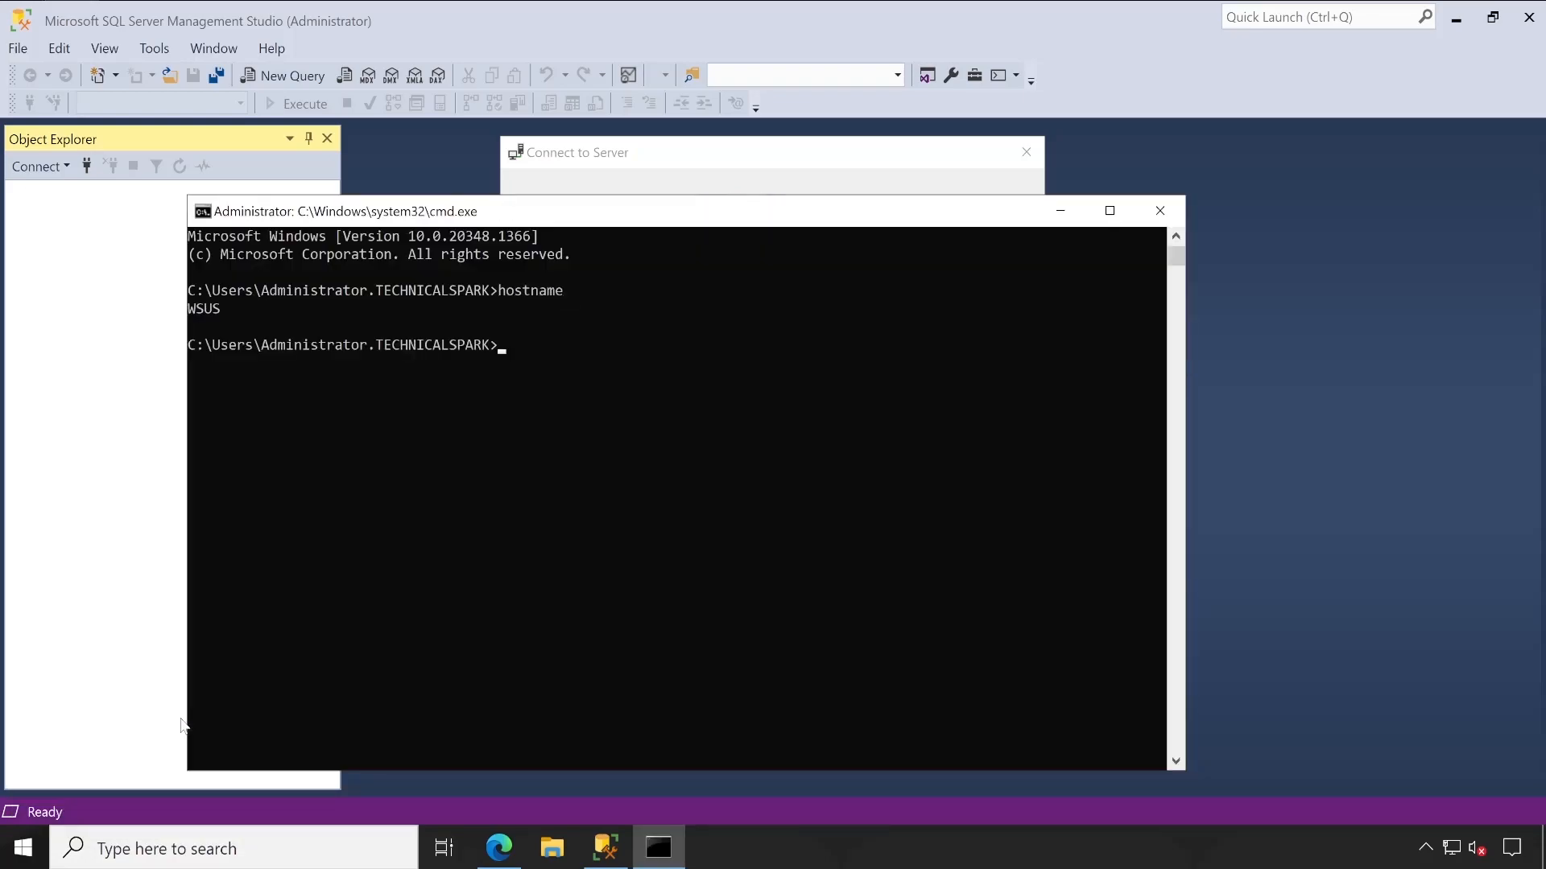
double_click(209, 303)
right_click(209, 303)
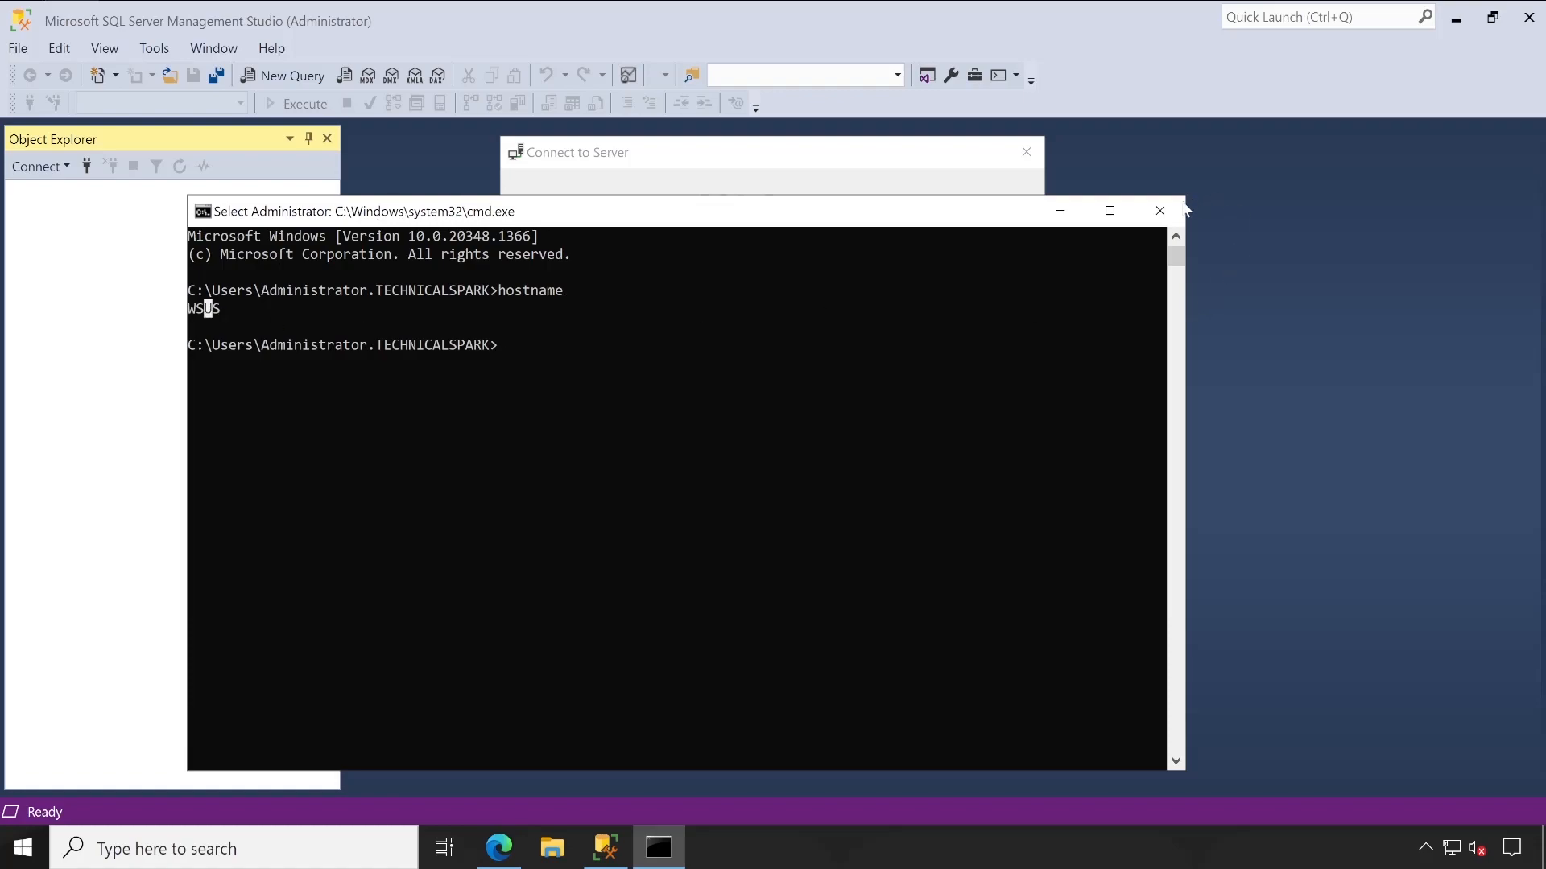
click(1160, 210)
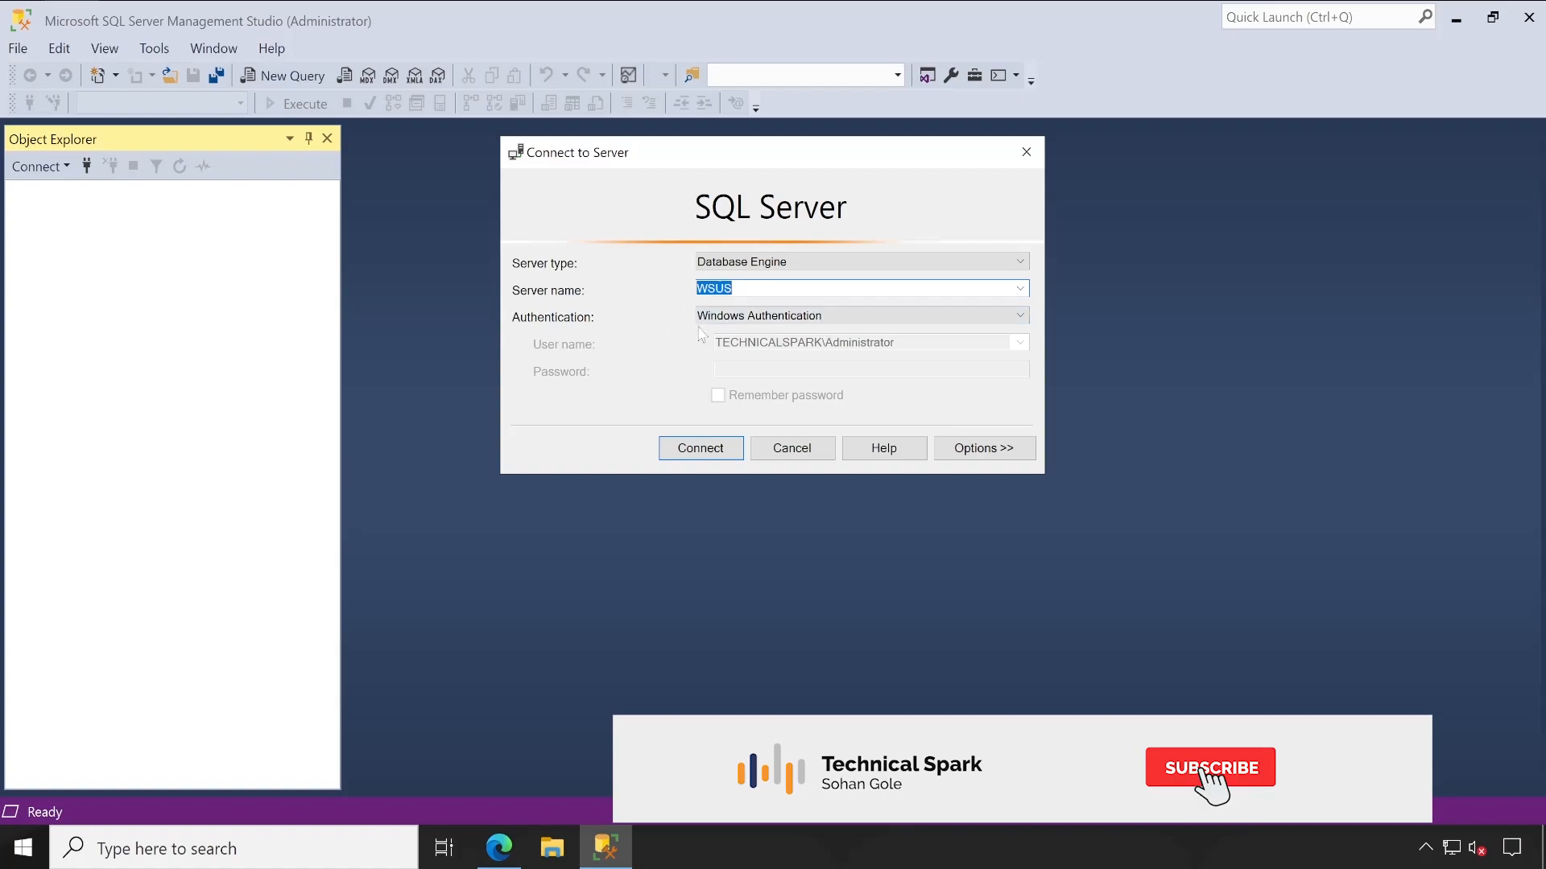
- Connect to the WSUS Database Engine with Windows Authentication and select SUSDB among its databases
click(735, 455)
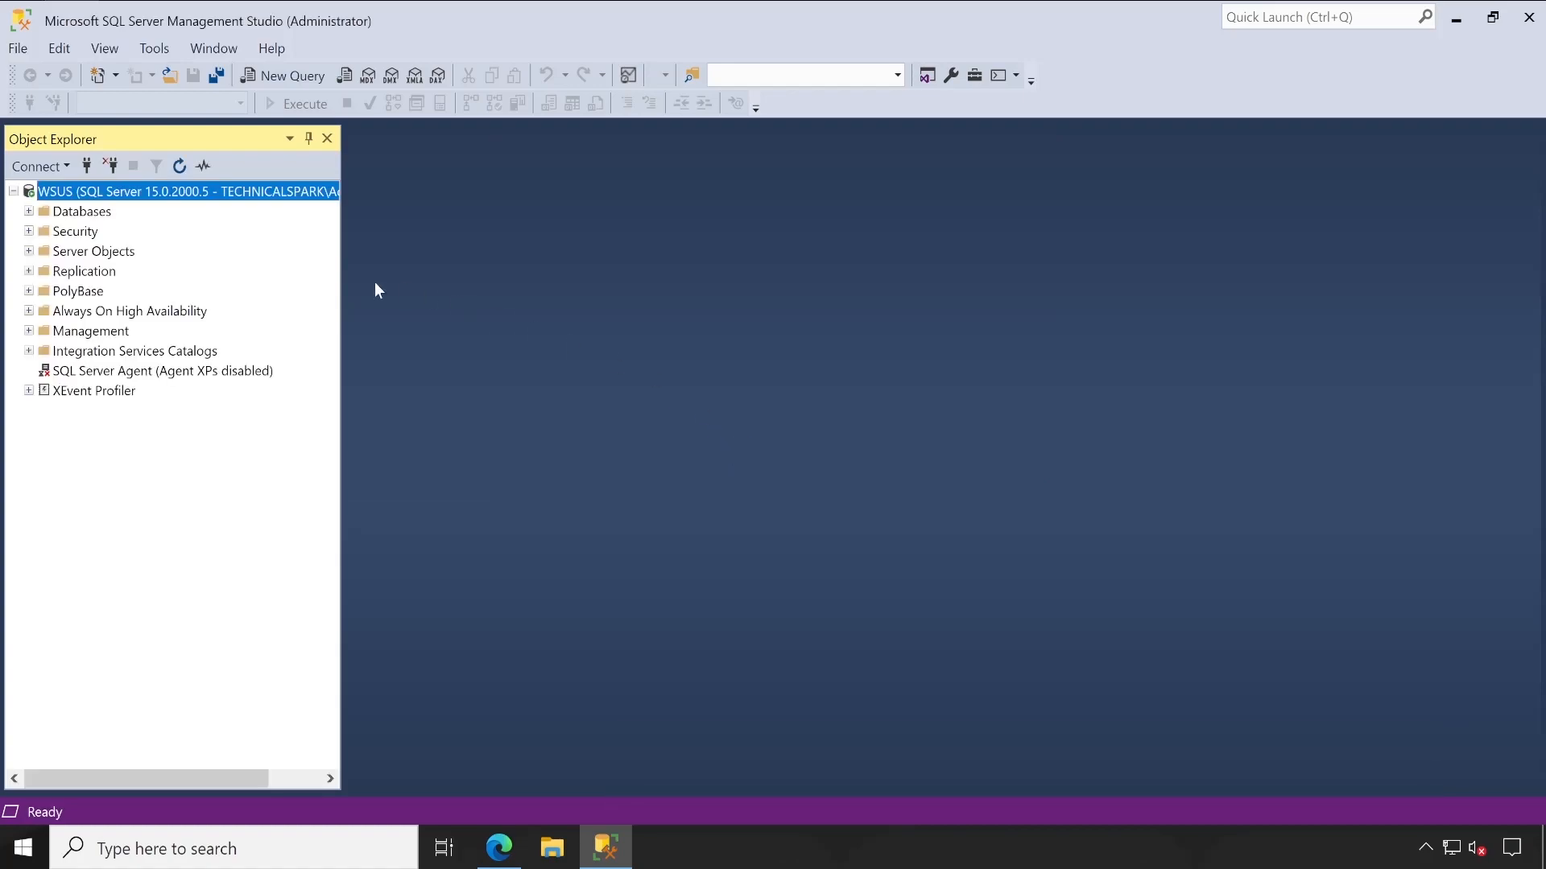
click(29, 211)
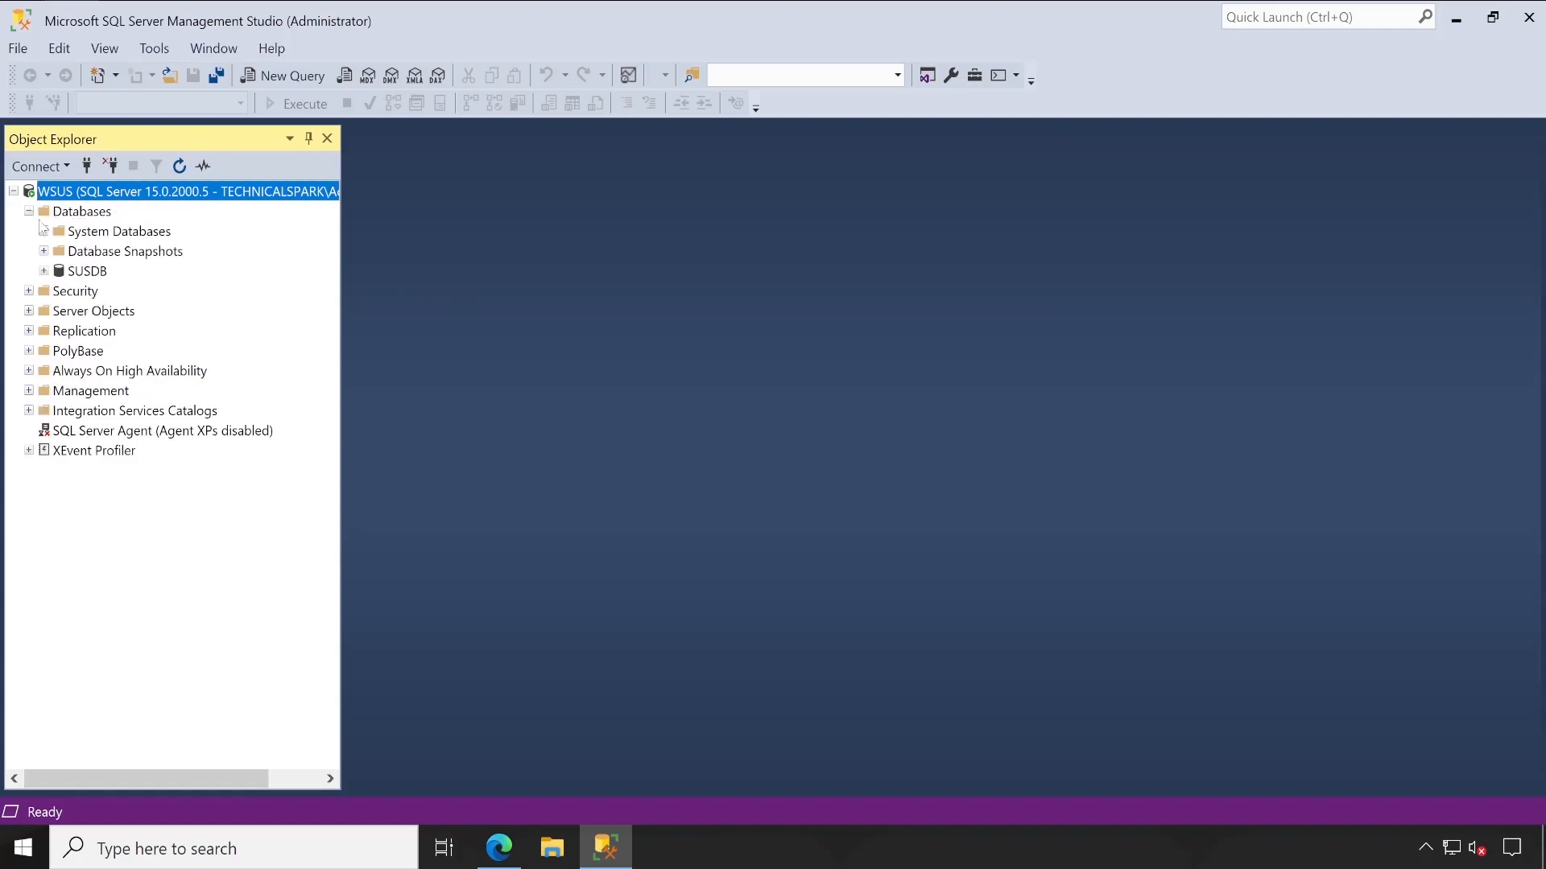
click(87, 272)
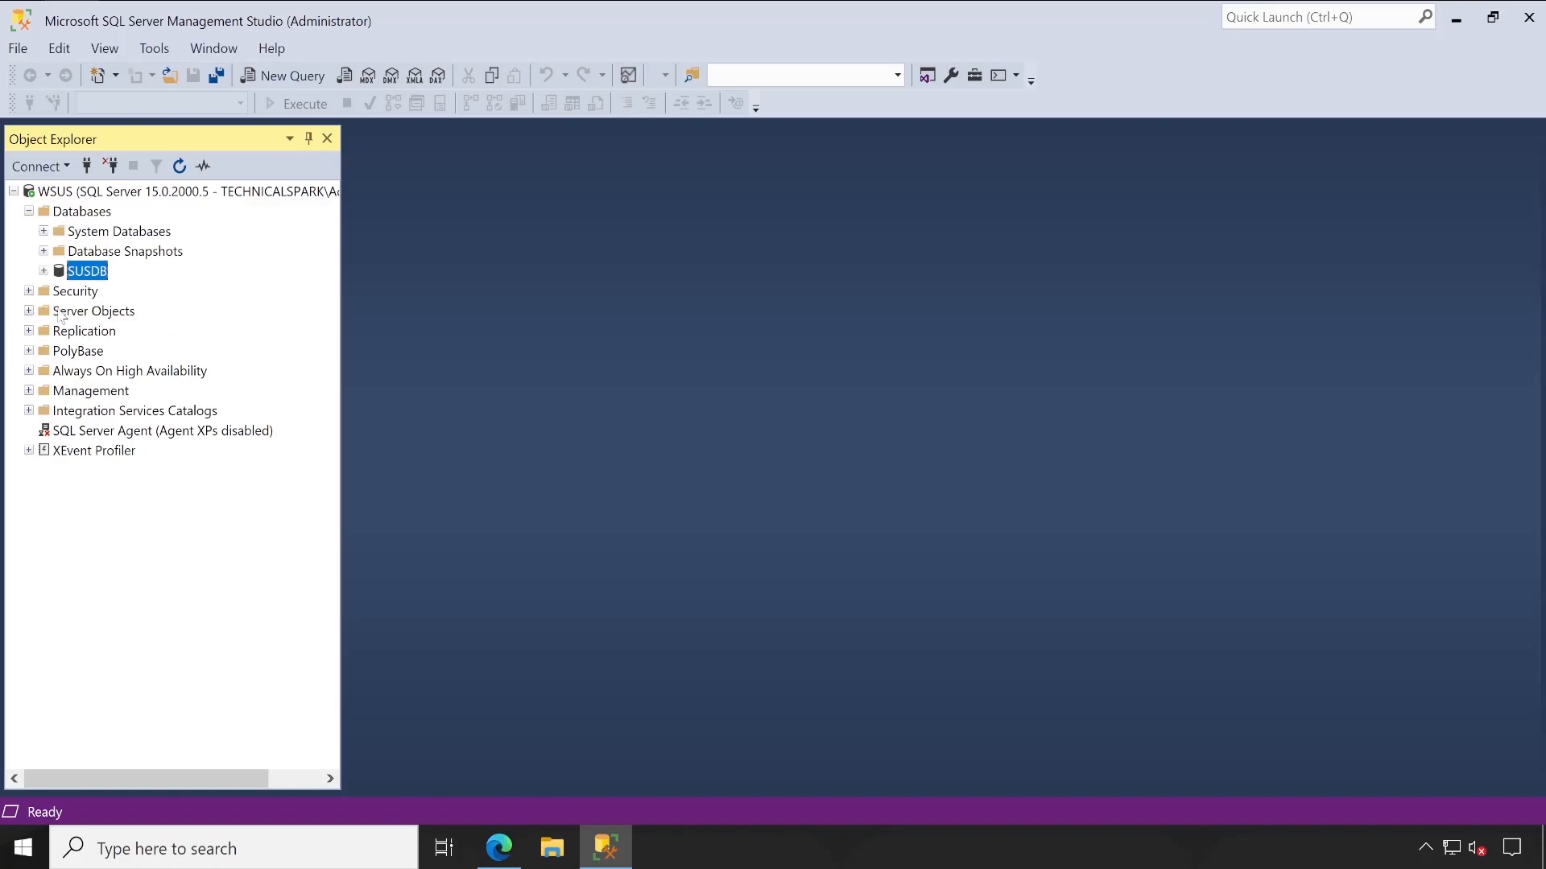
- Paste the copied index-rebuild and statistics-update script into a new SUSDB query, look it over, and execute it
right_click(86, 273)
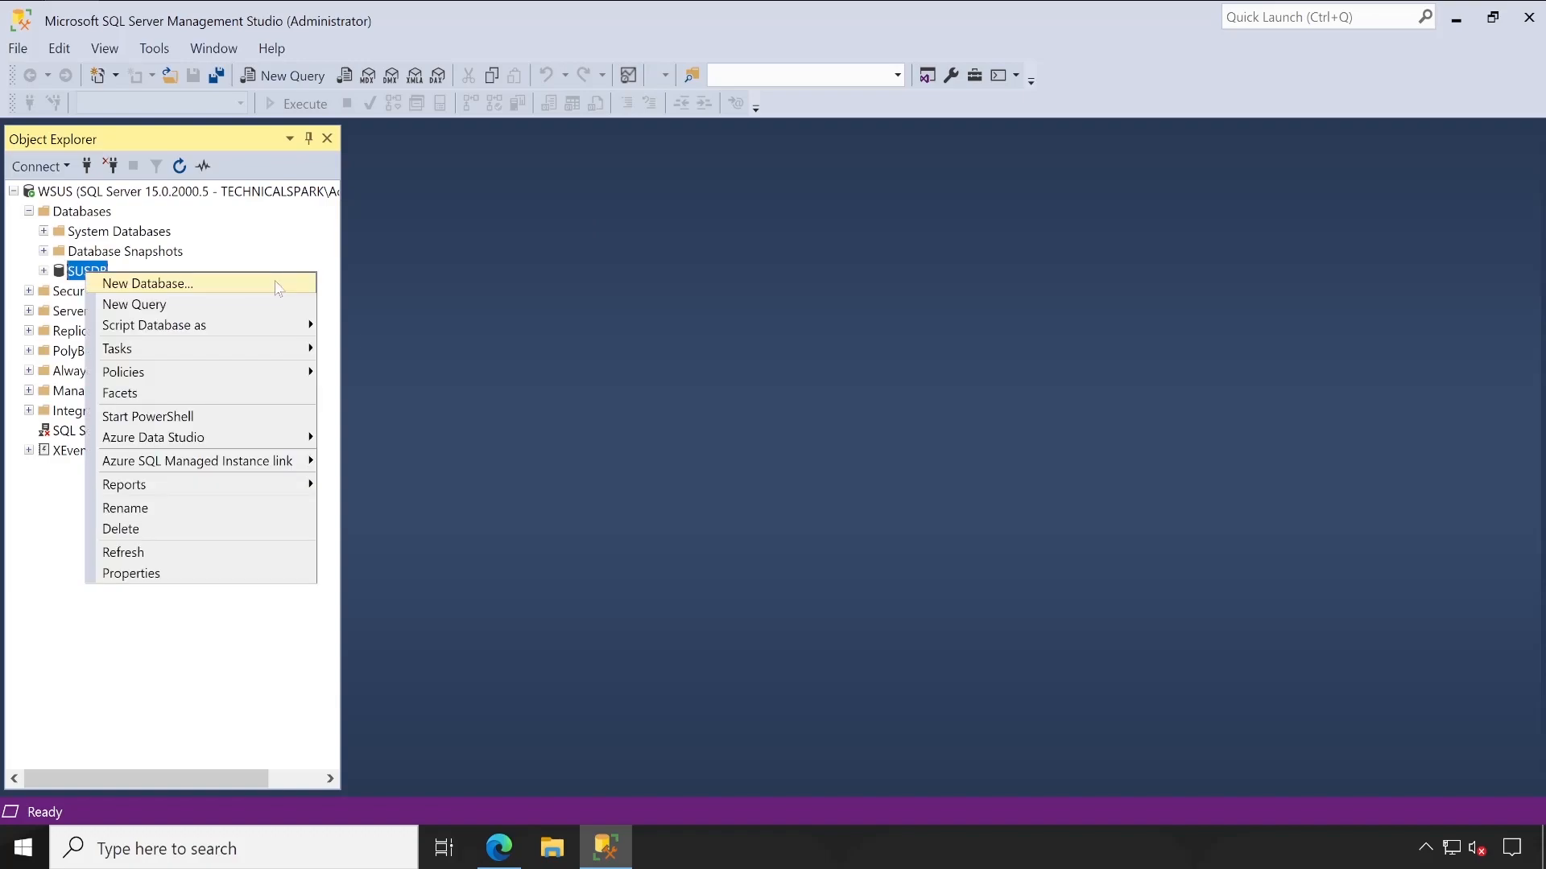
click(143, 311)
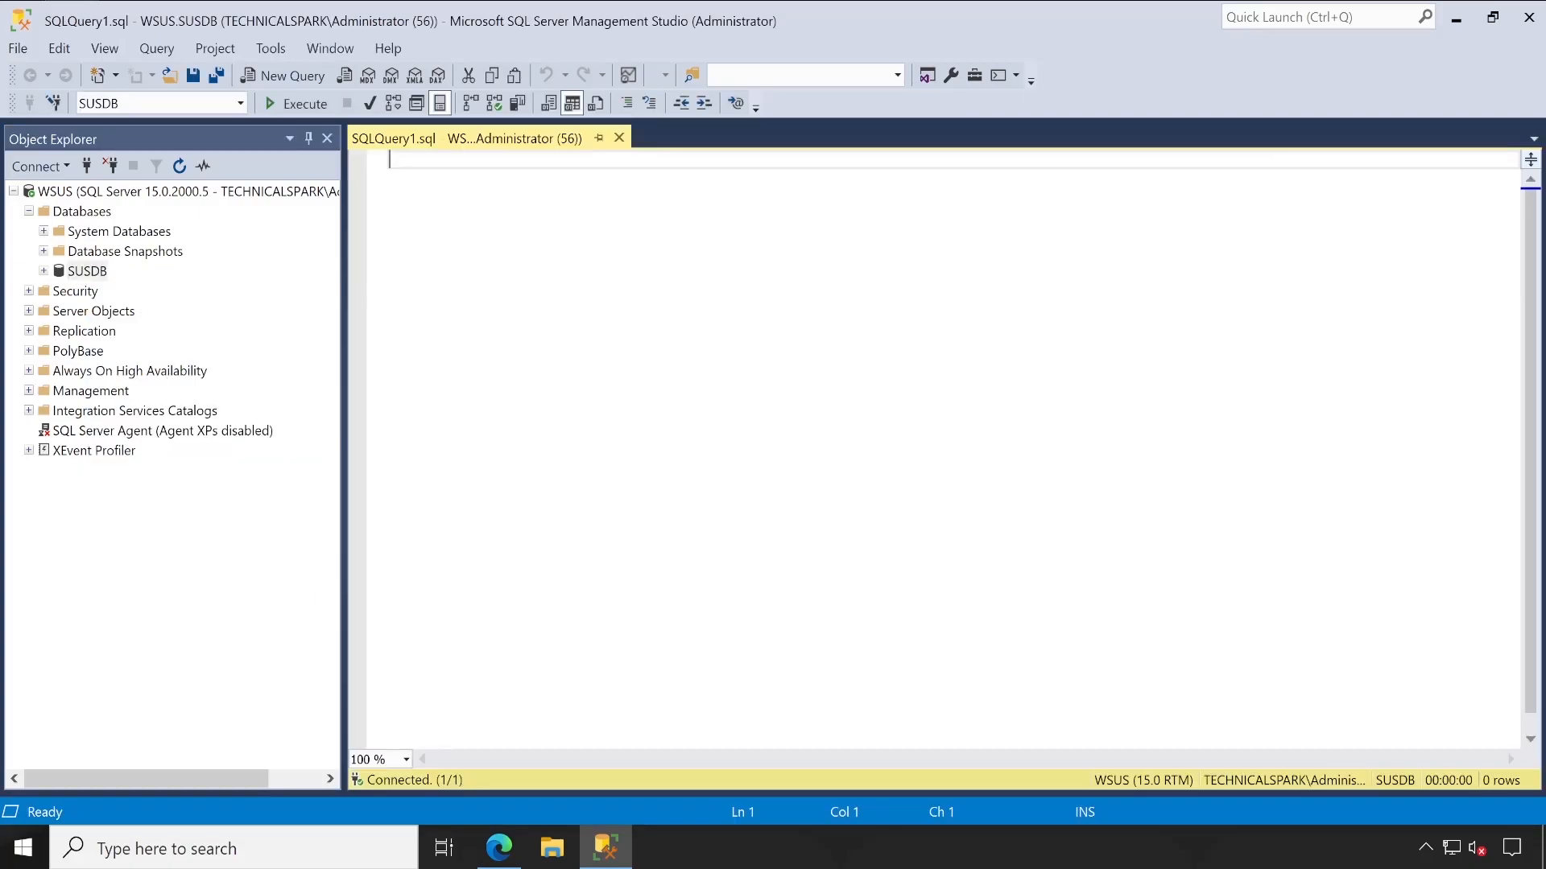
key(ctrl+v)
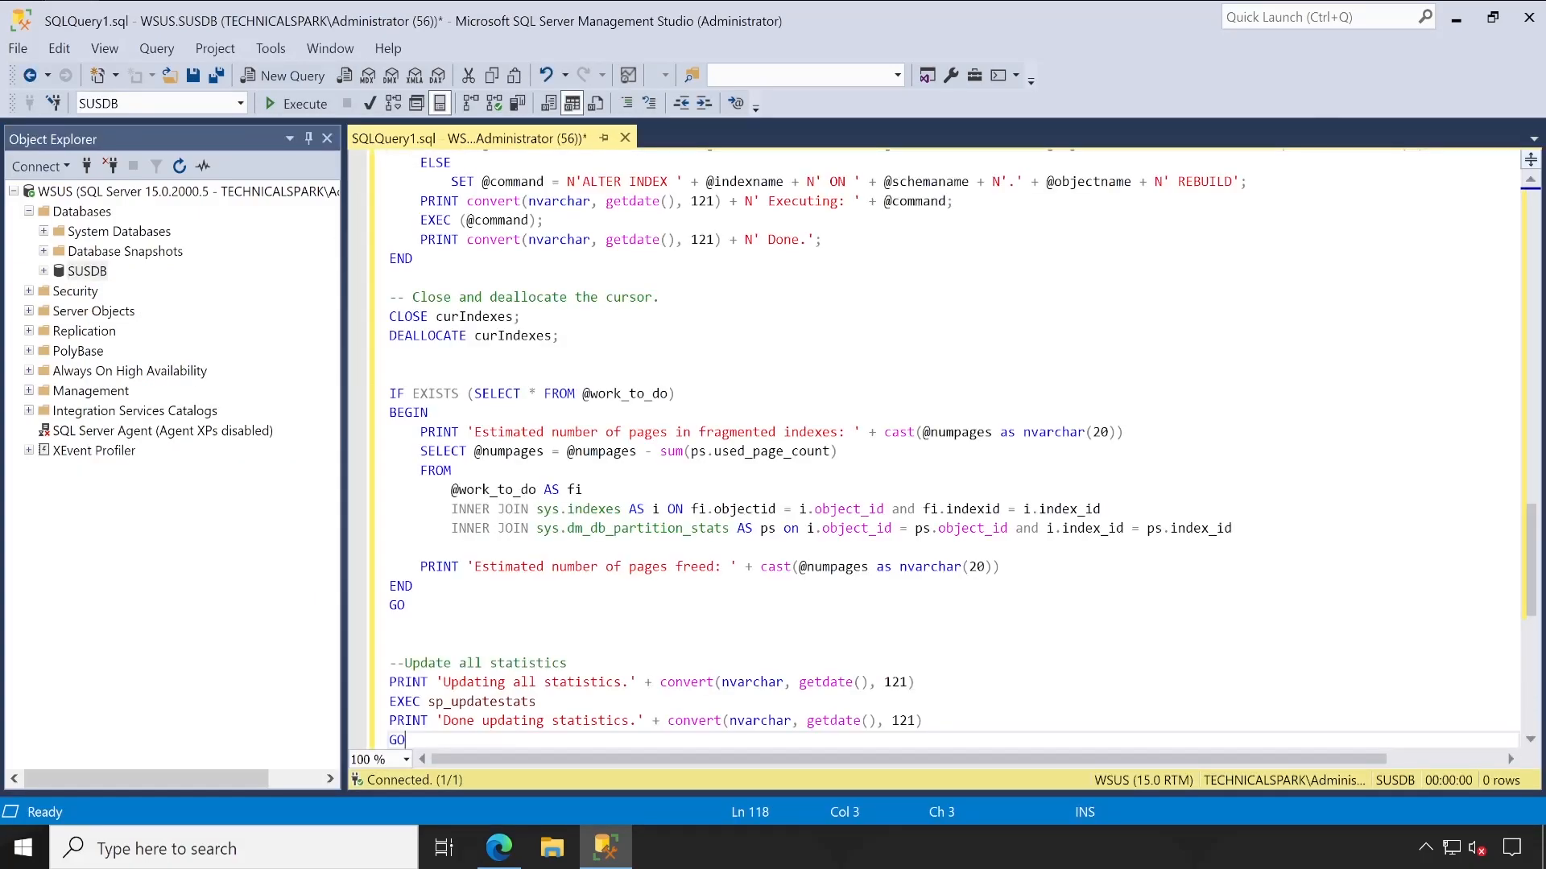
scroll(941, 451, up, 13)
scroll(942, 451, up, 17)
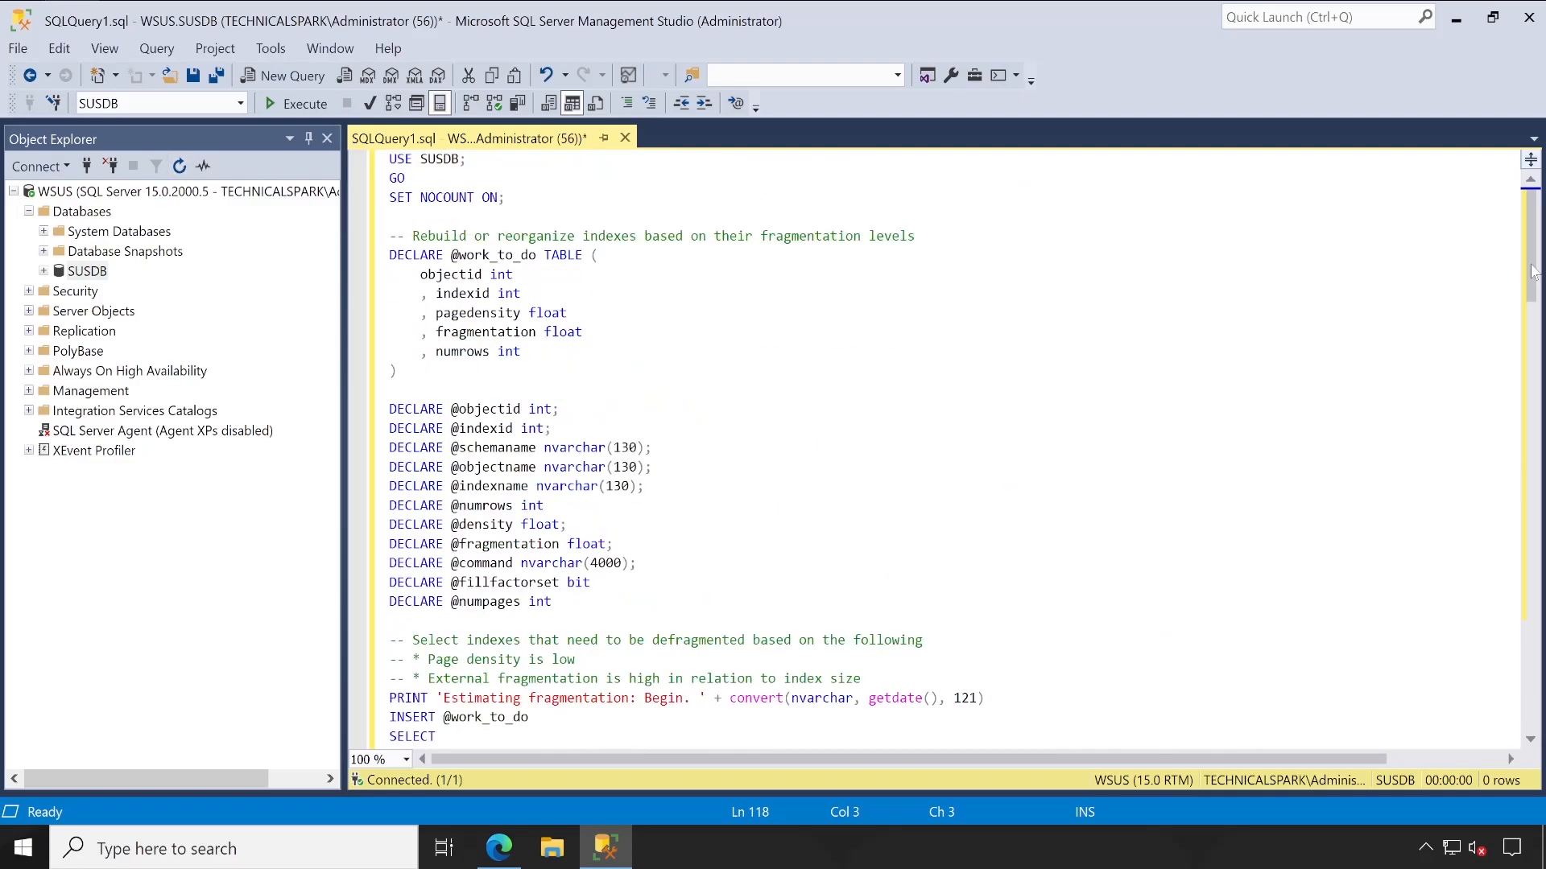
scroll(942, 451, down, 20)
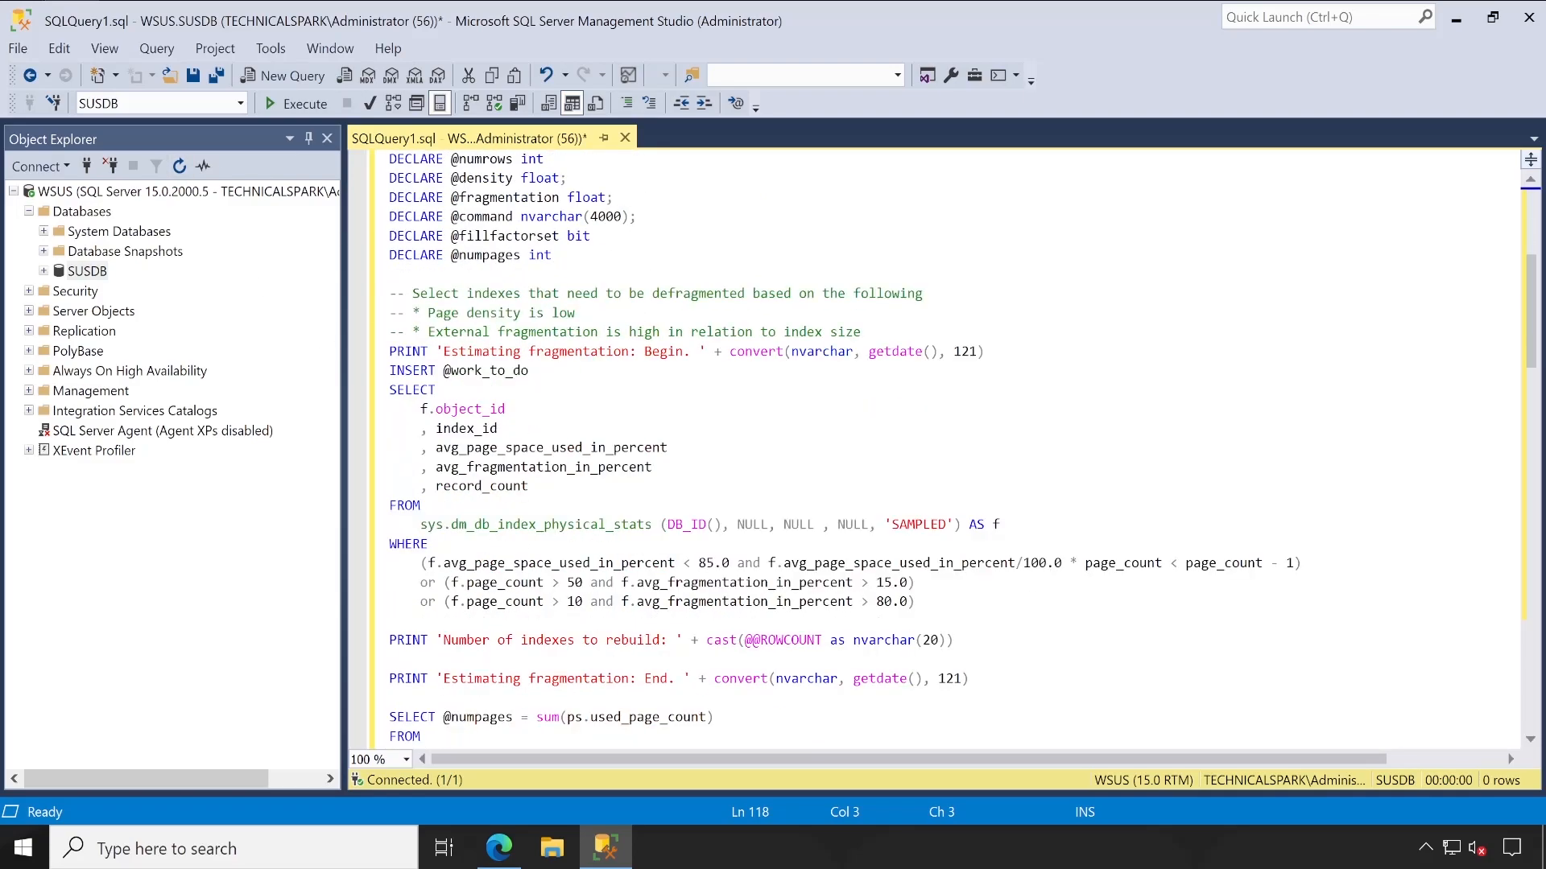
scroll(942, 451, up, 10)
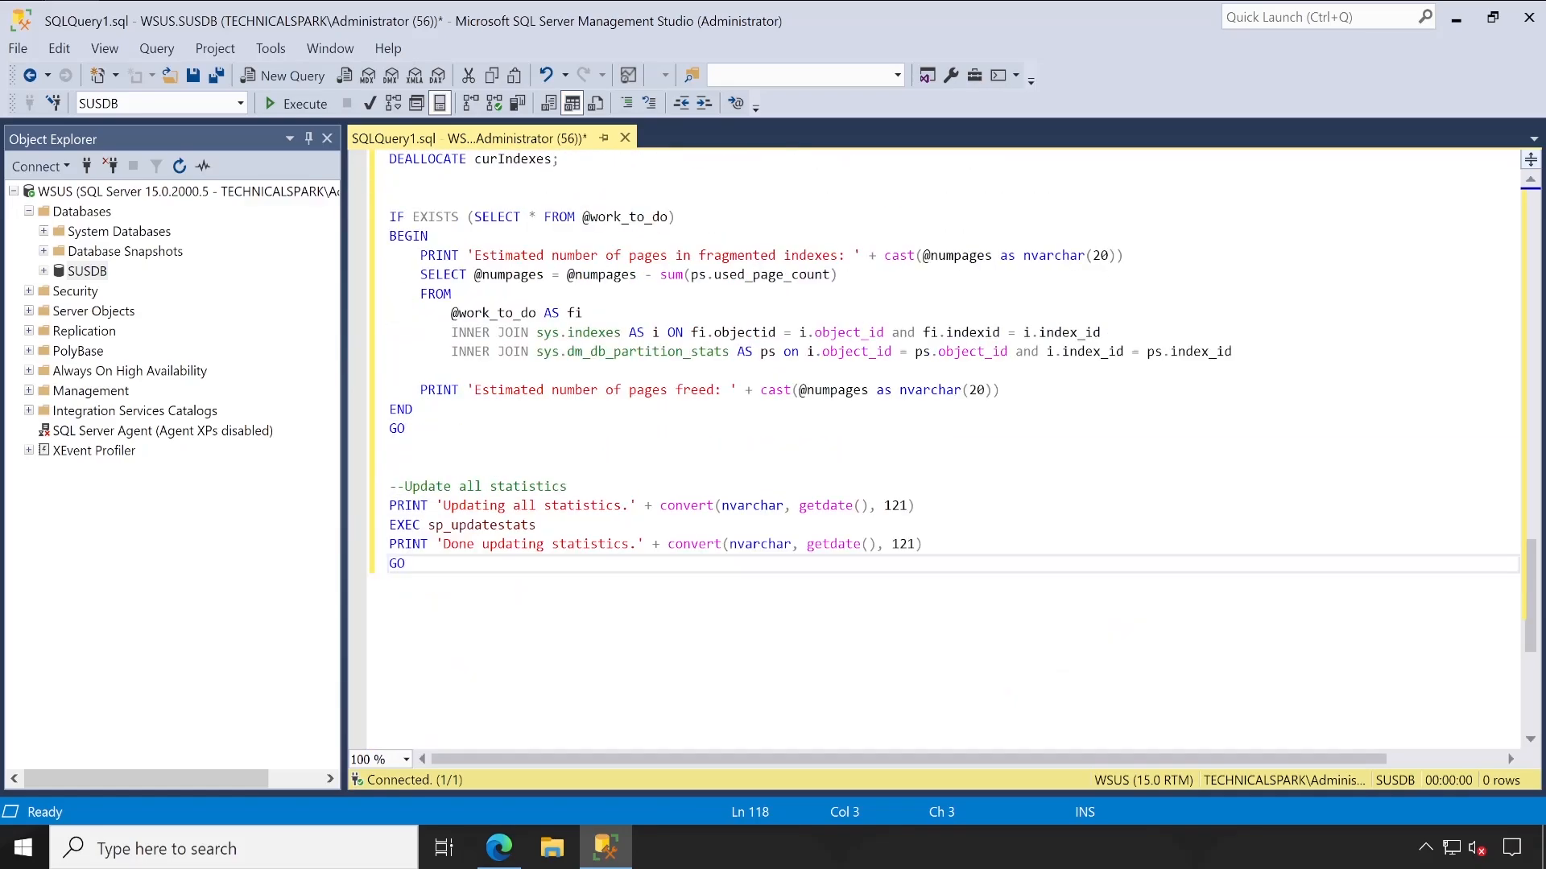
scroll(942, 451, up, 20)
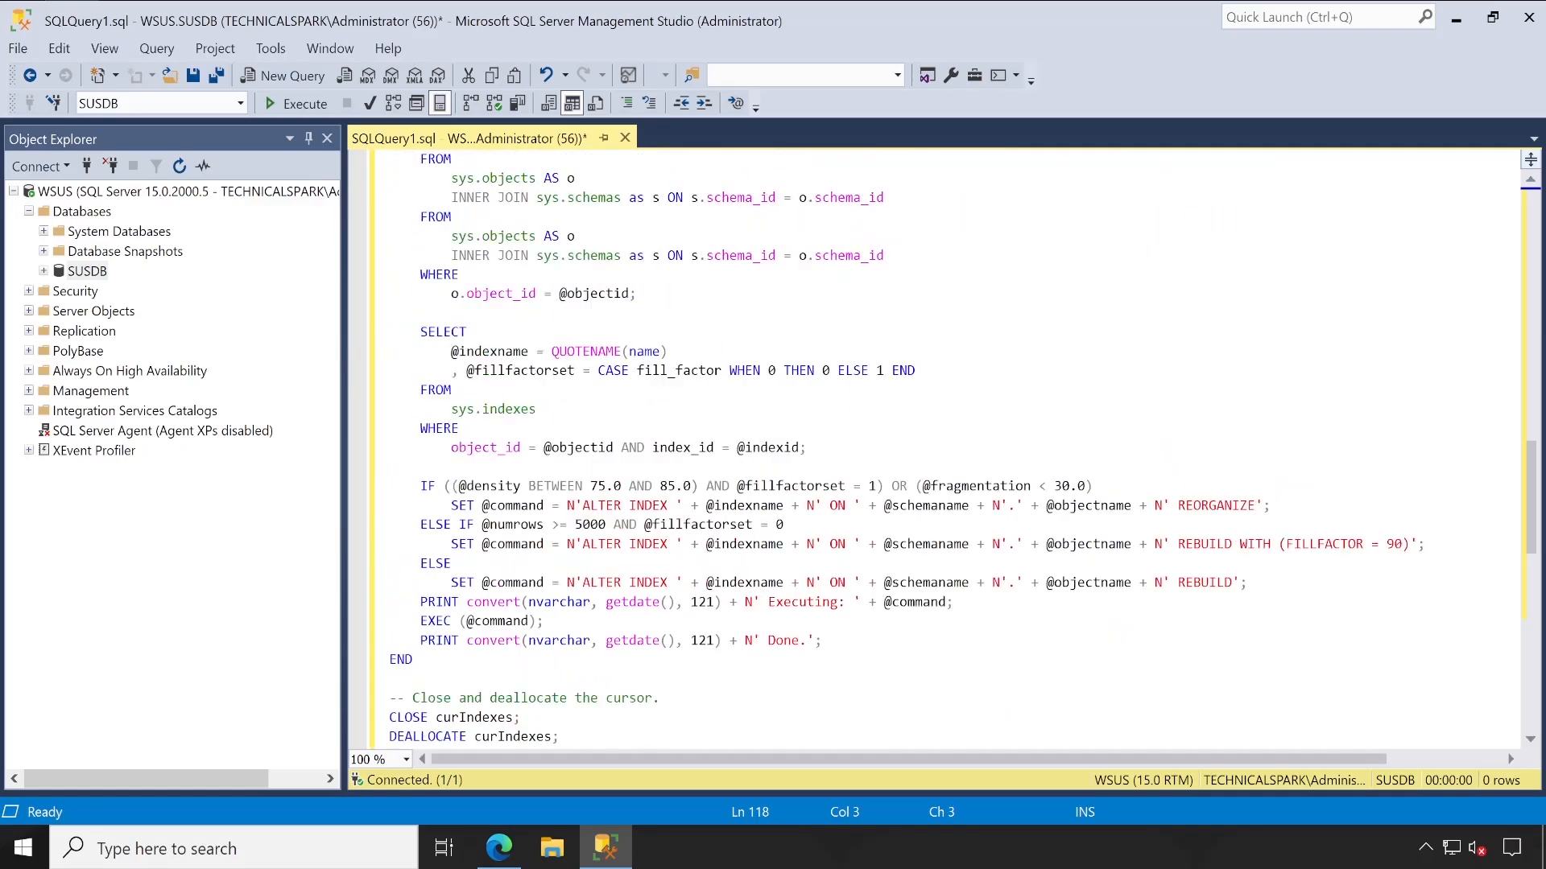
click(293, 105)
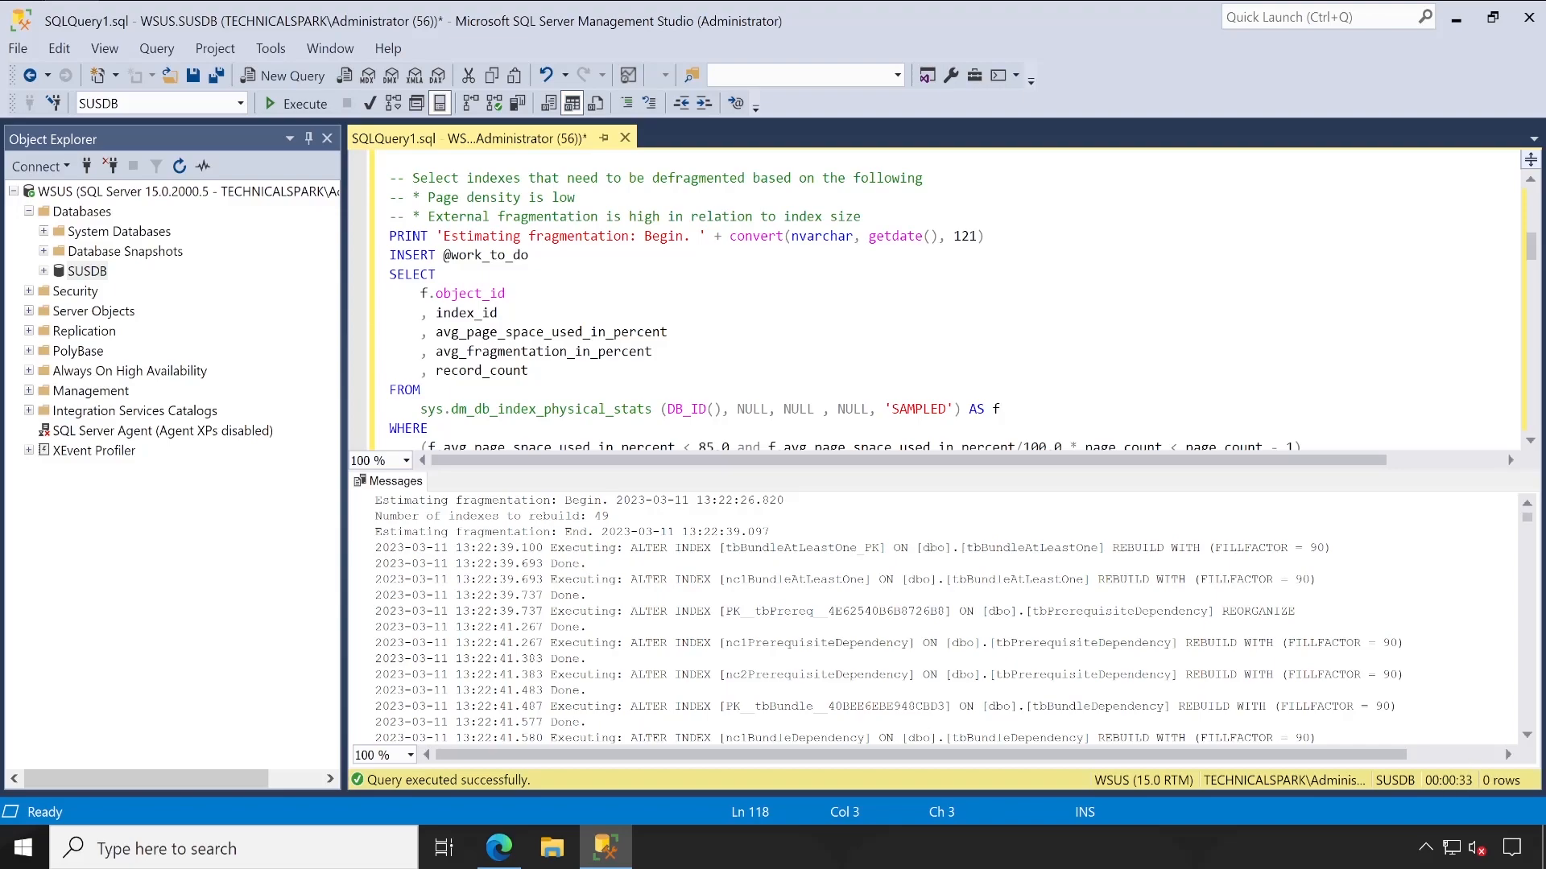
- Review the script's output messages, from the number of indexes to rebuild through to the completion time
drag(433, 516, 609, 516)
click(573, 516)
scroll(1532, 709, down, 10)
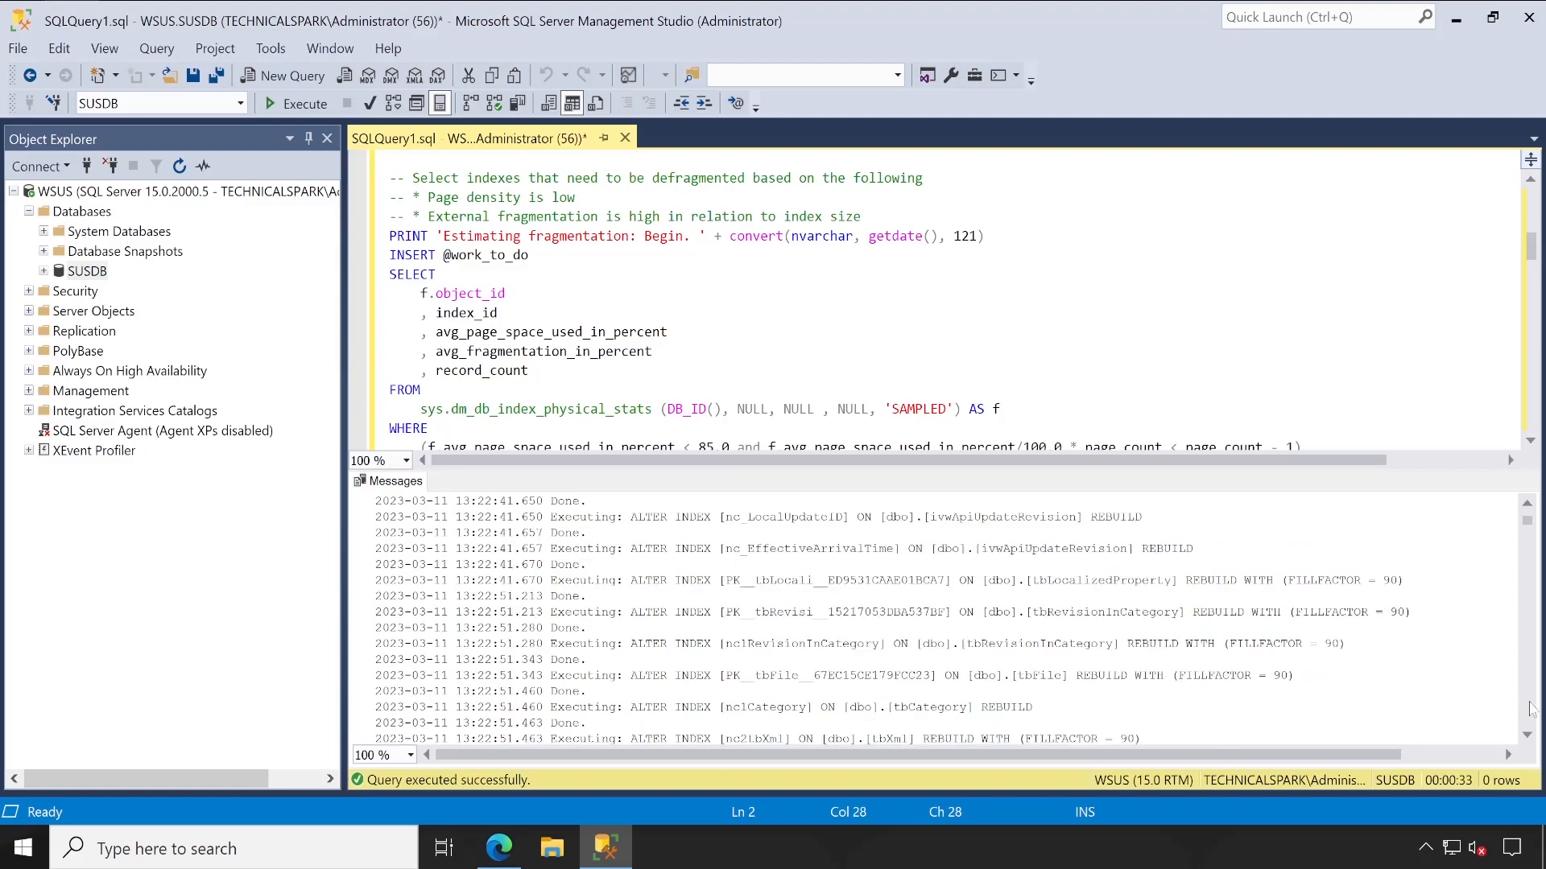
scroll(1532, 709, down, 10)
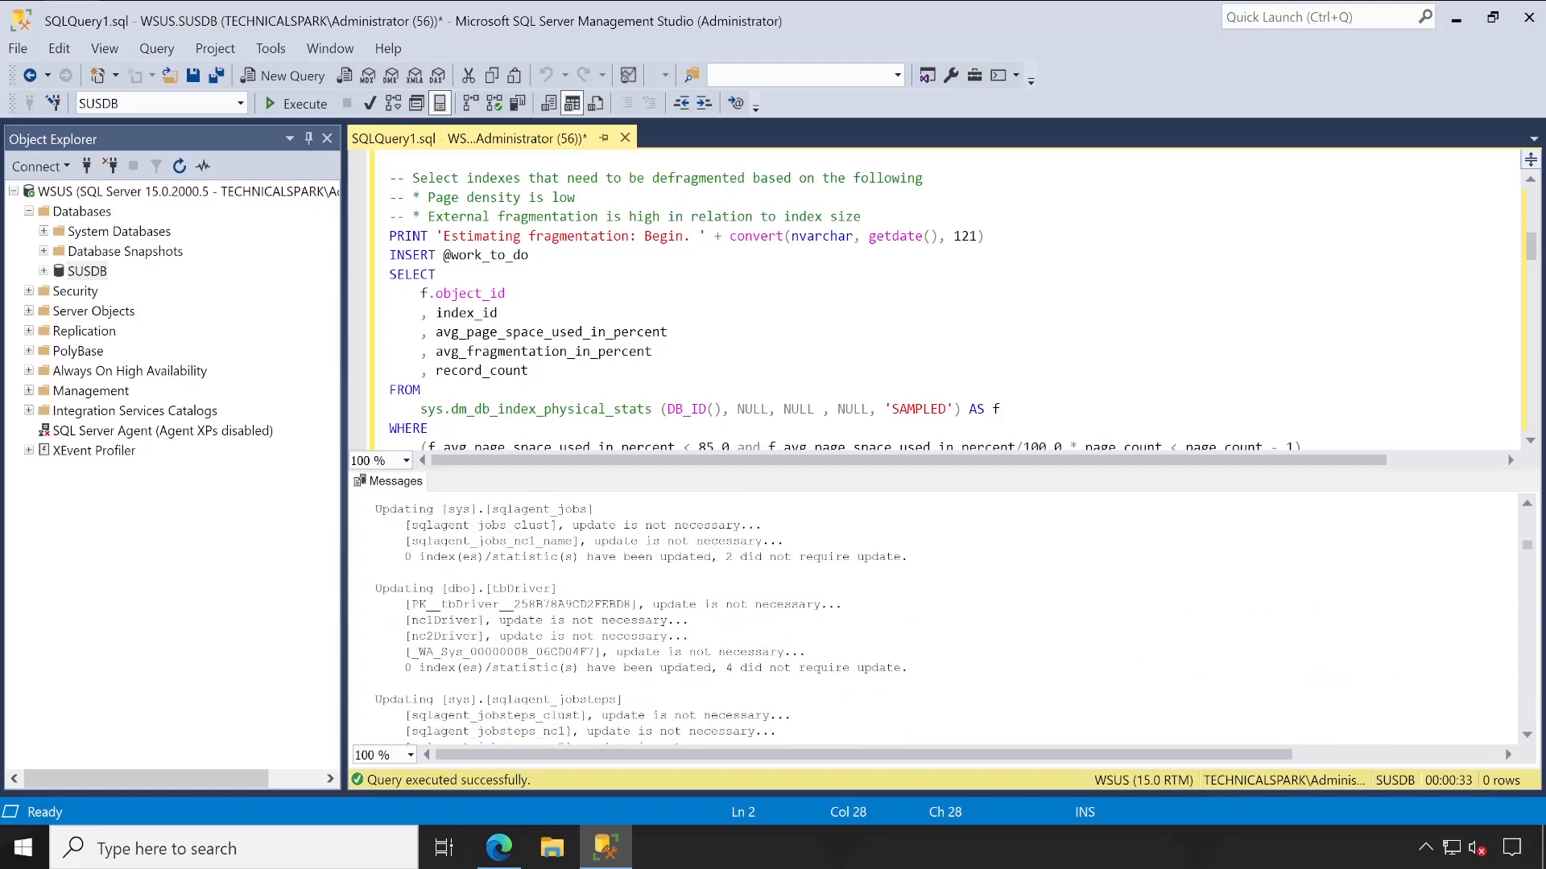
scroll(934, 620, down, 10)
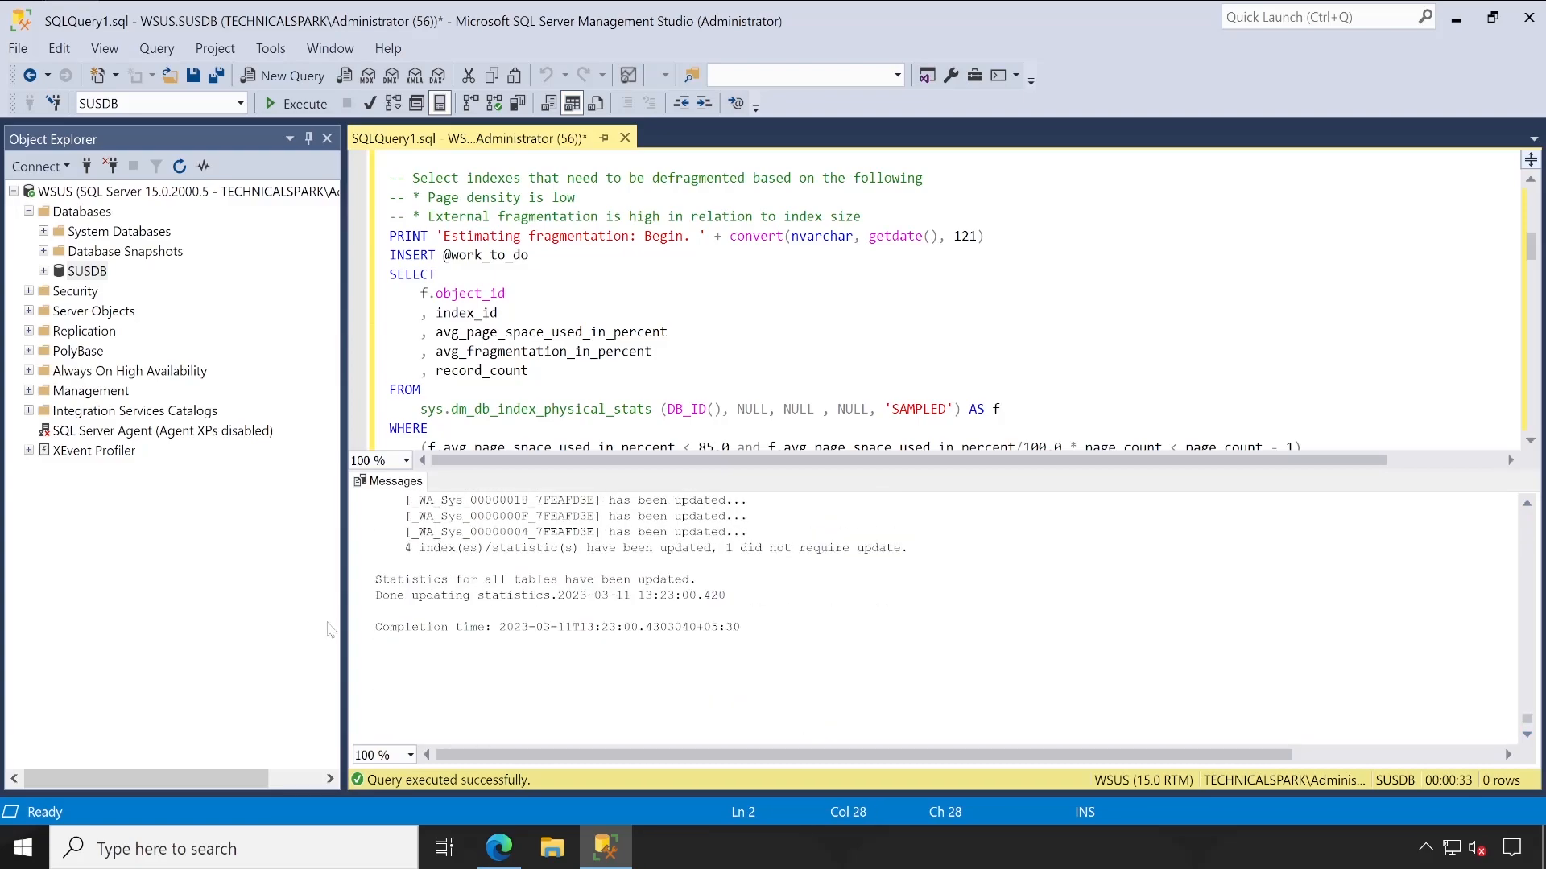
drag(383, 627, 377, 643)
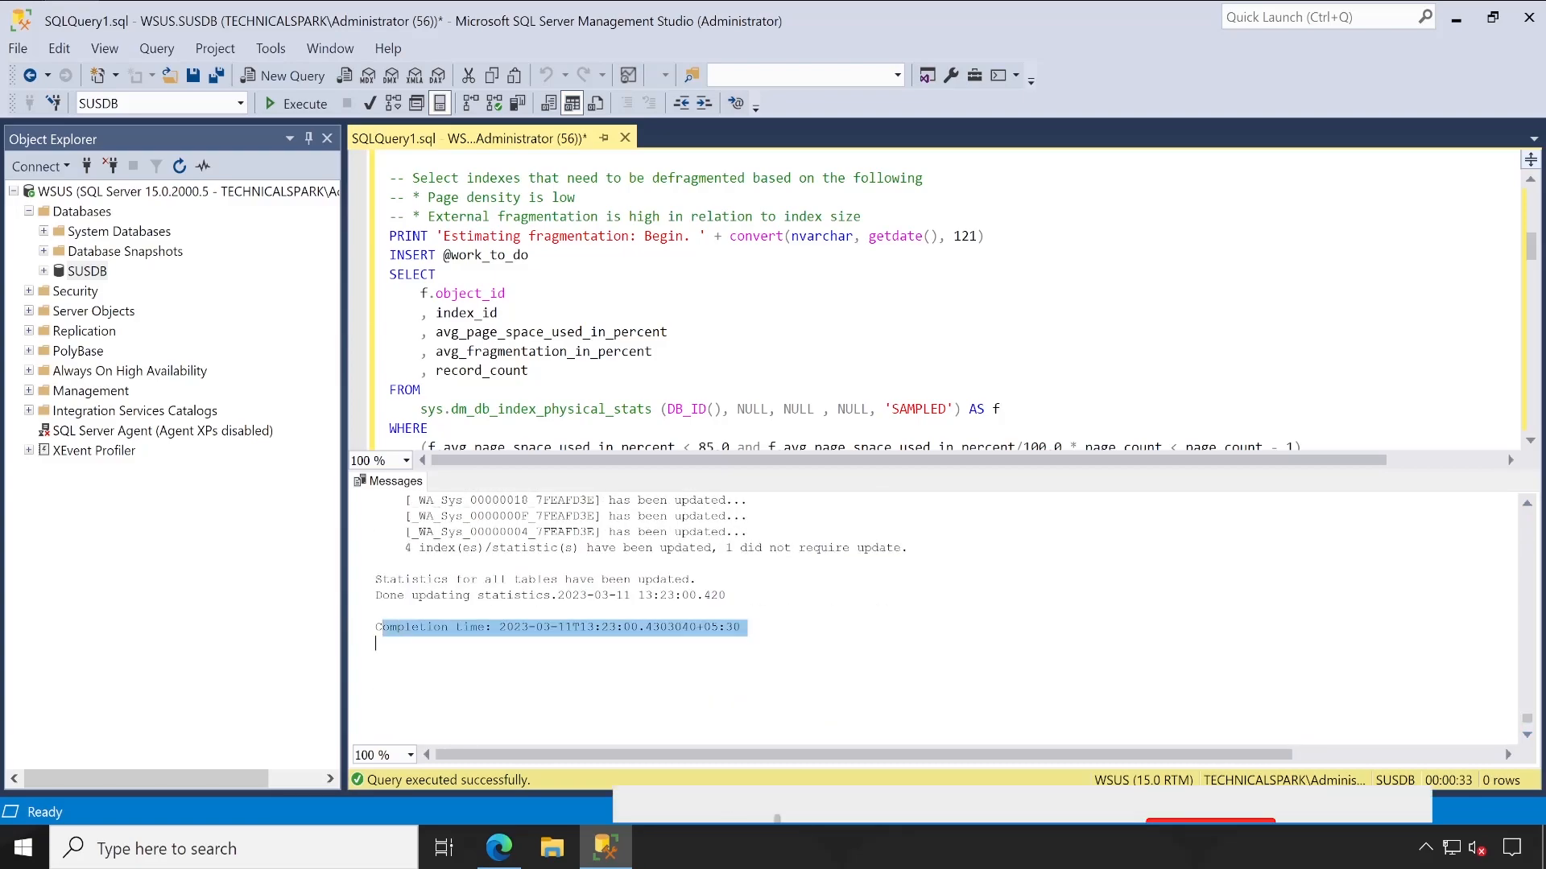
click(742, 627)
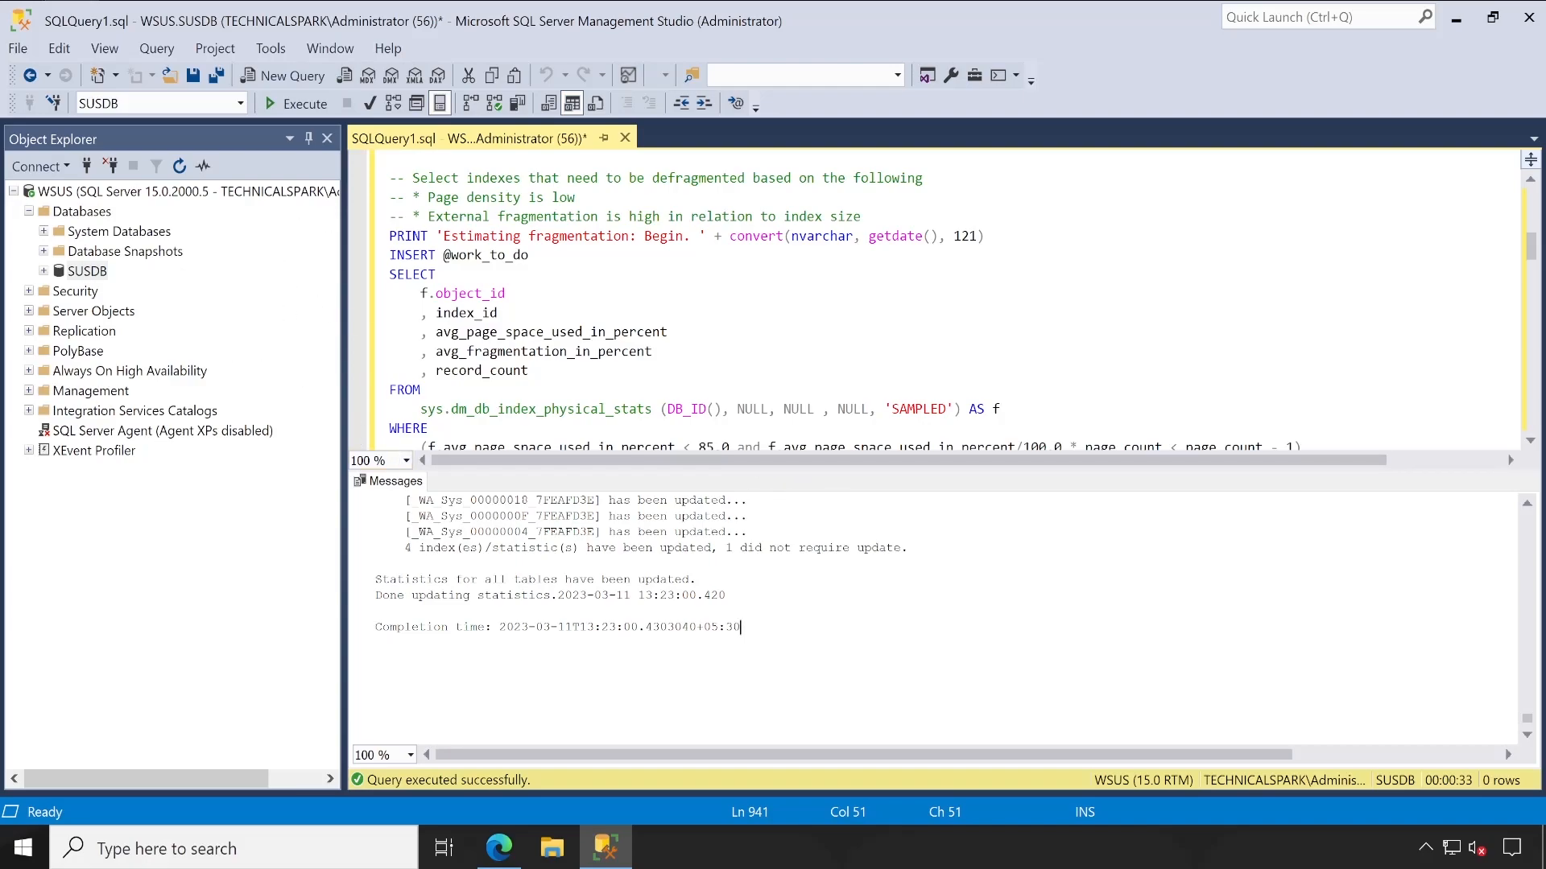
- Exit SQL Server Management Studio, discarding the unsaved query and disconnecting from the WSUS server
click(624, 138)
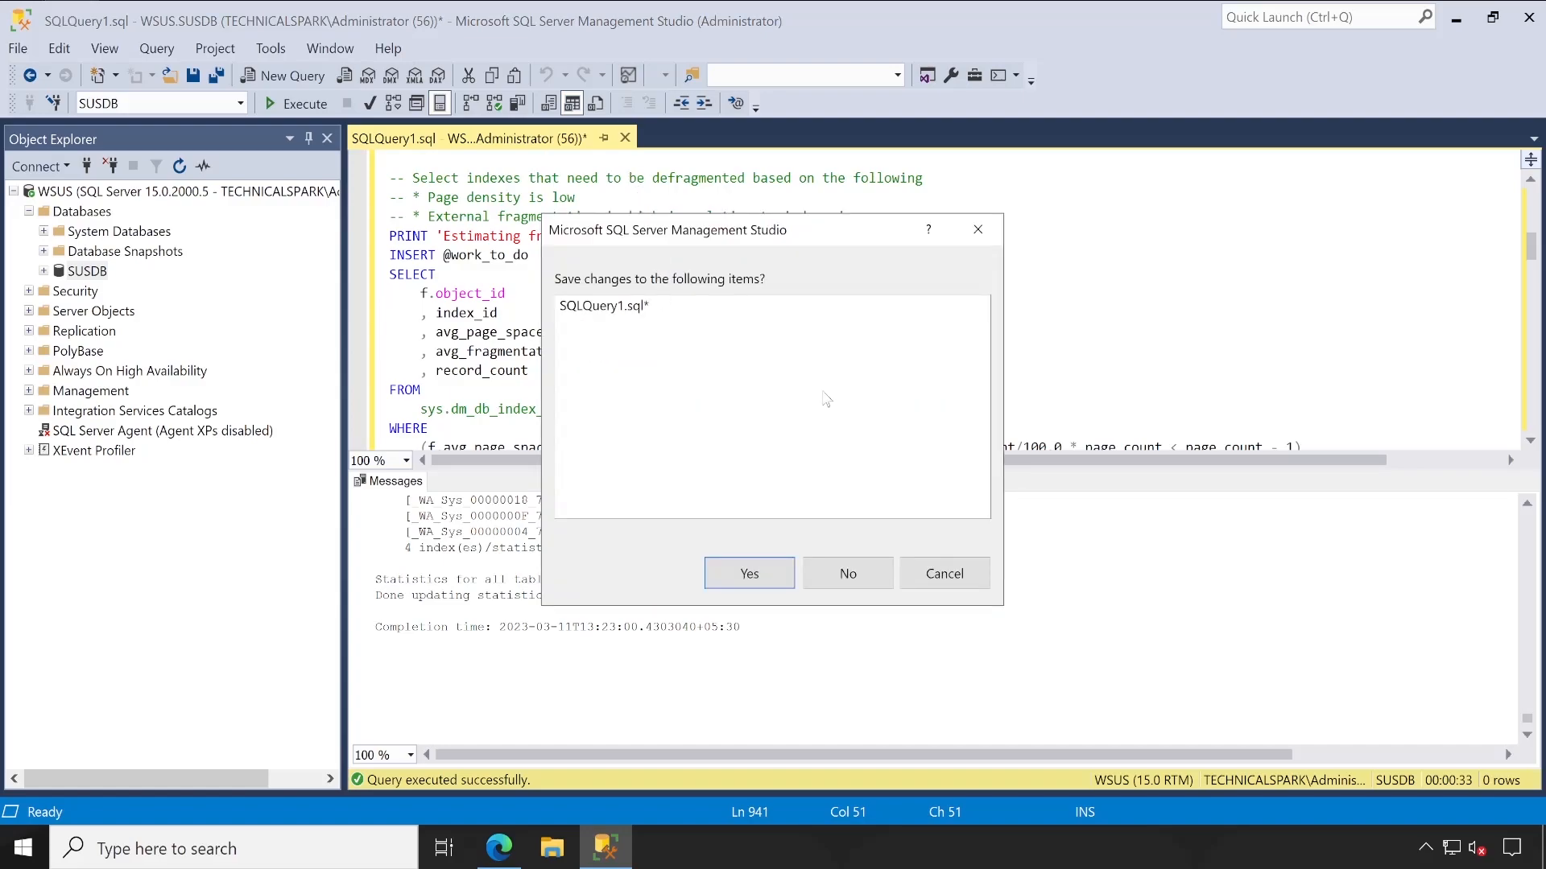
click(858, 575)
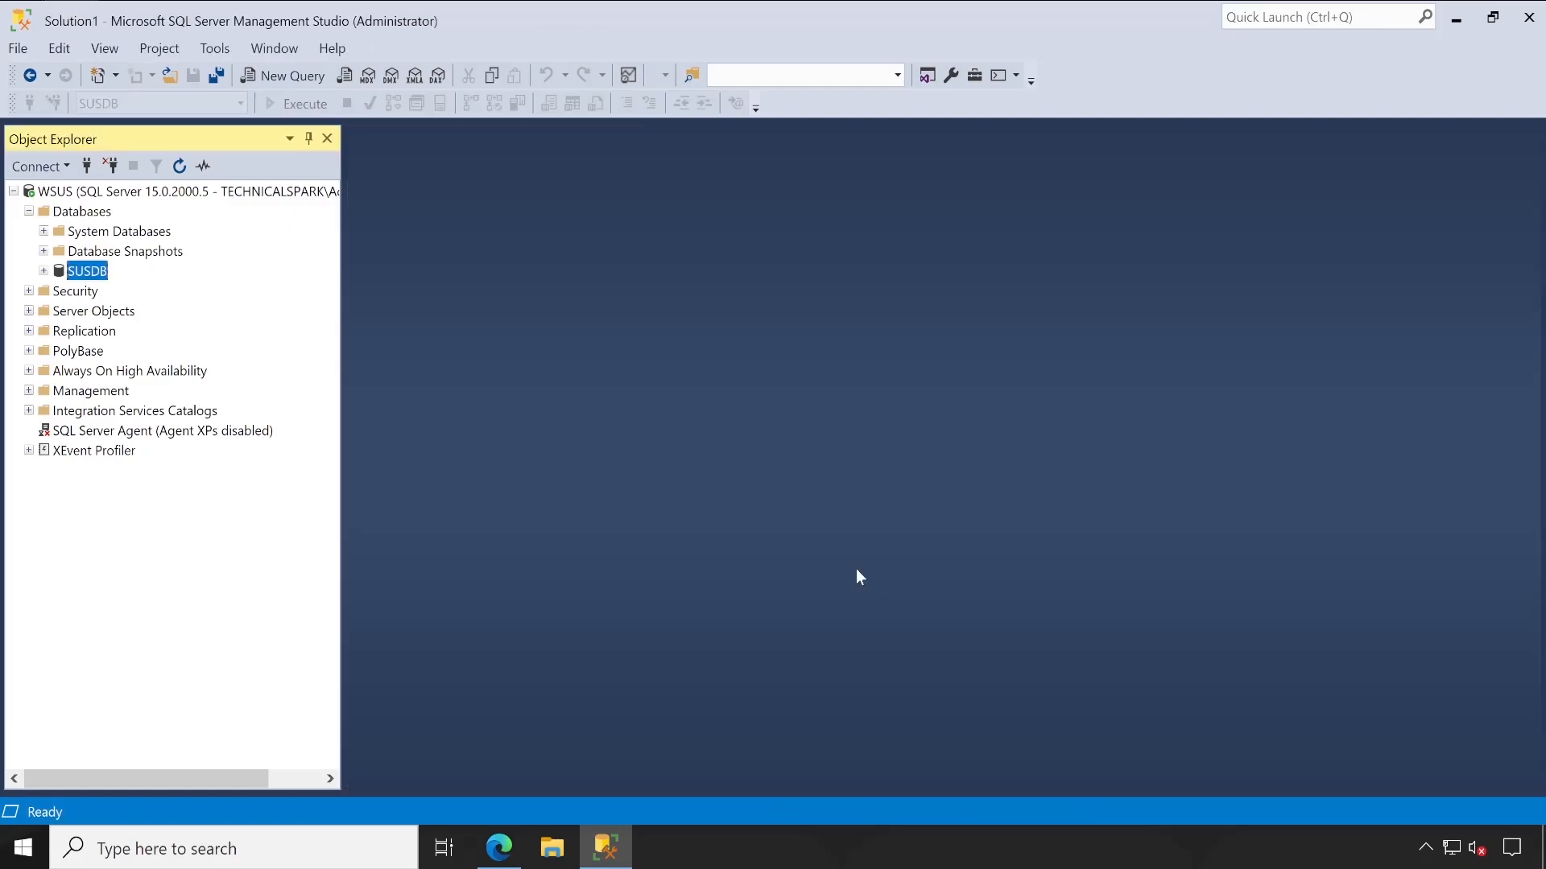
click(111, 166)
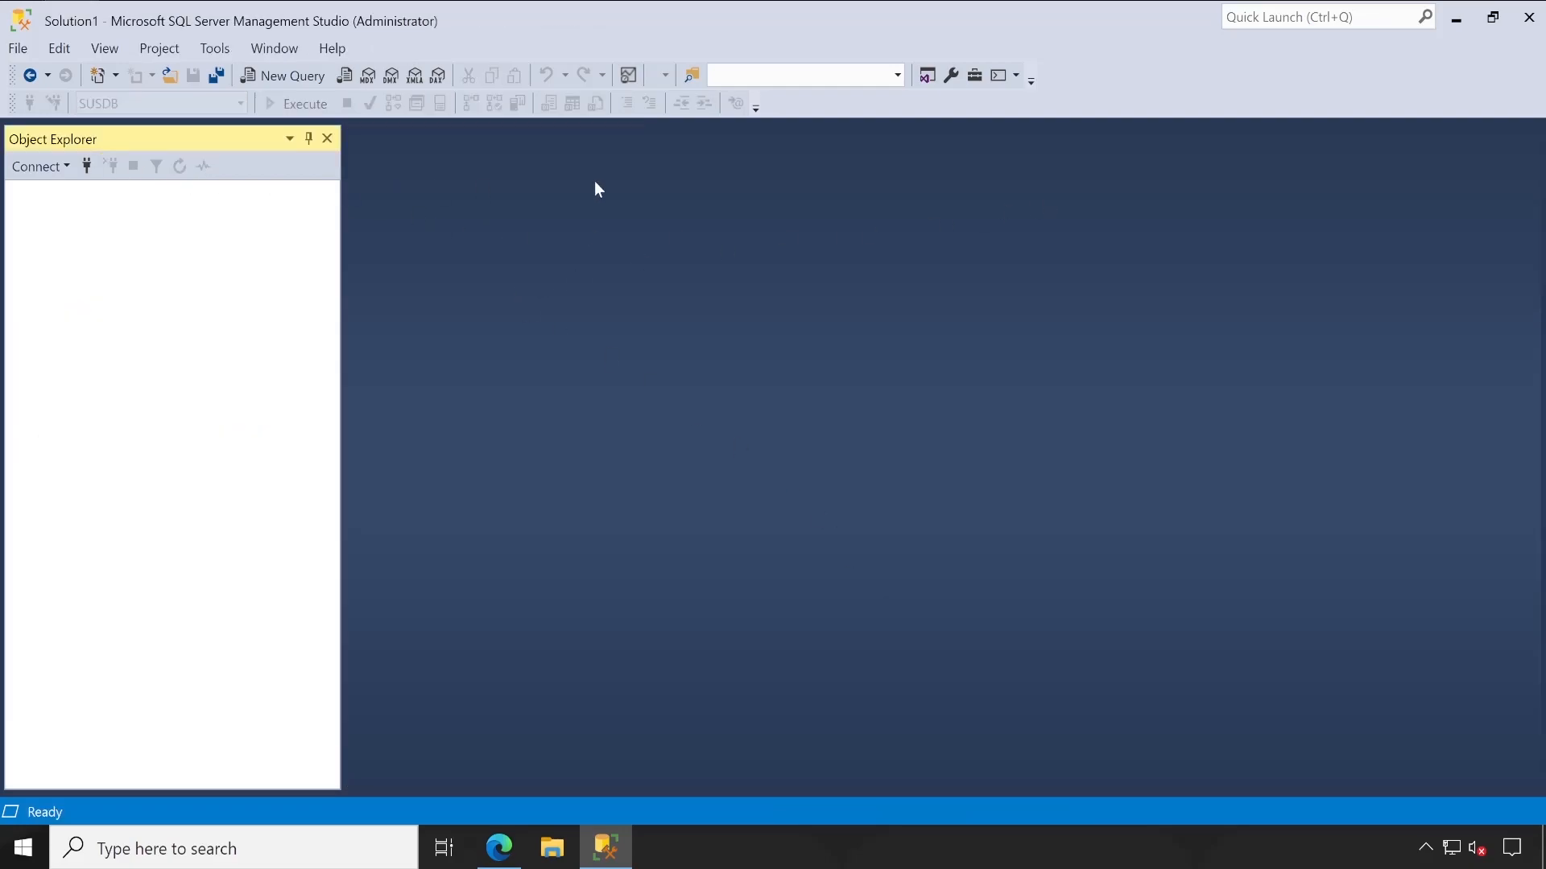
click(1527, 18)
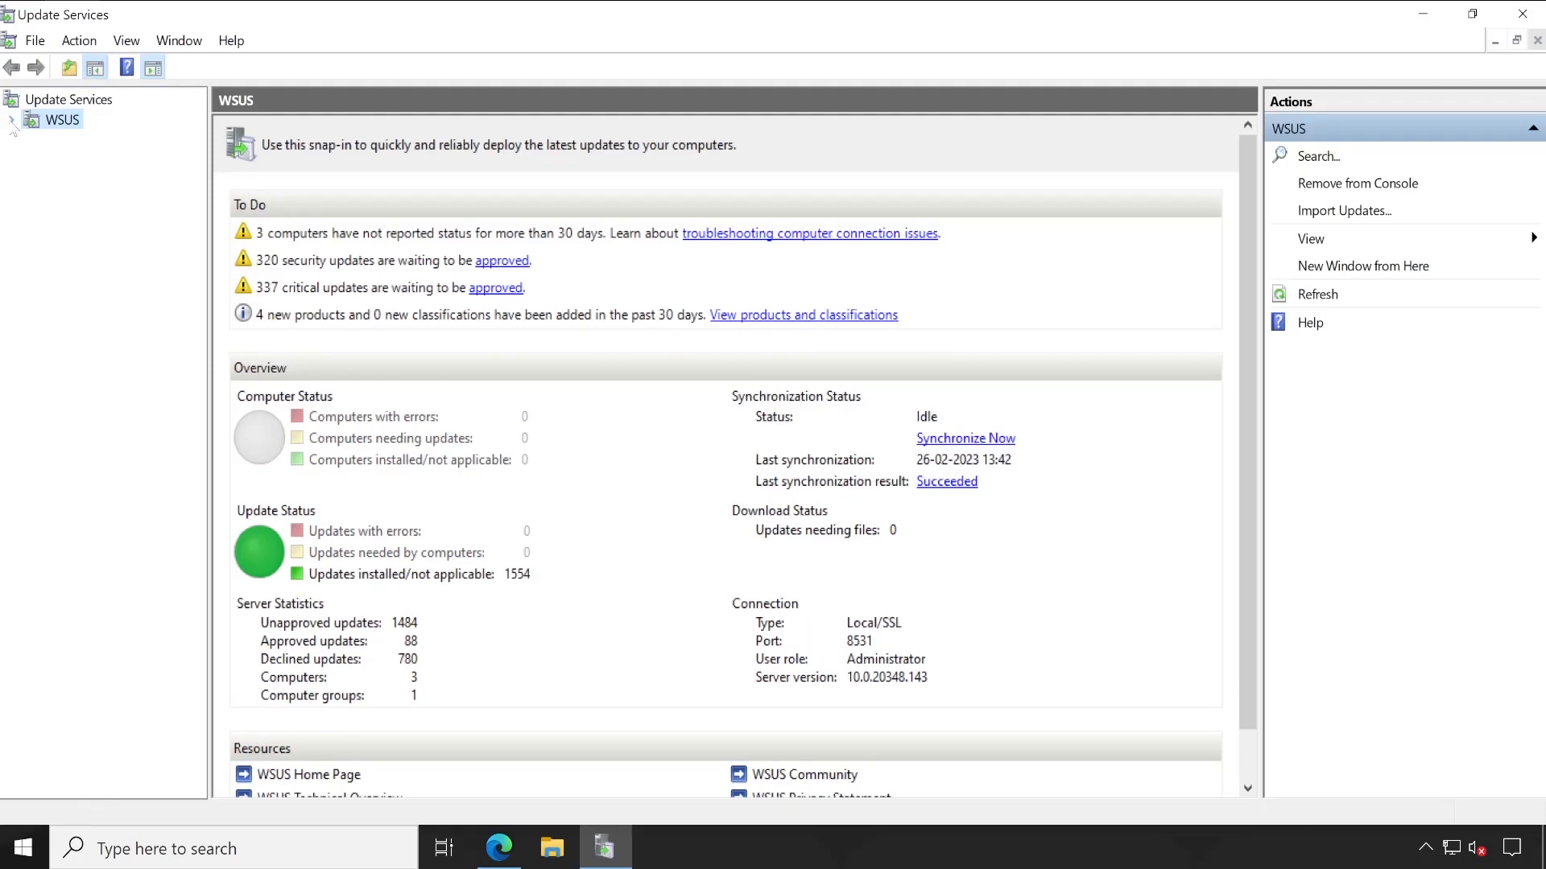
- In Update Services, list all updates of the WSUS server and select Microsoft Edge-Beta Channel Version 86 for x86 (Build 86.0.622.36)
click(11, 120)
click(91, 140)
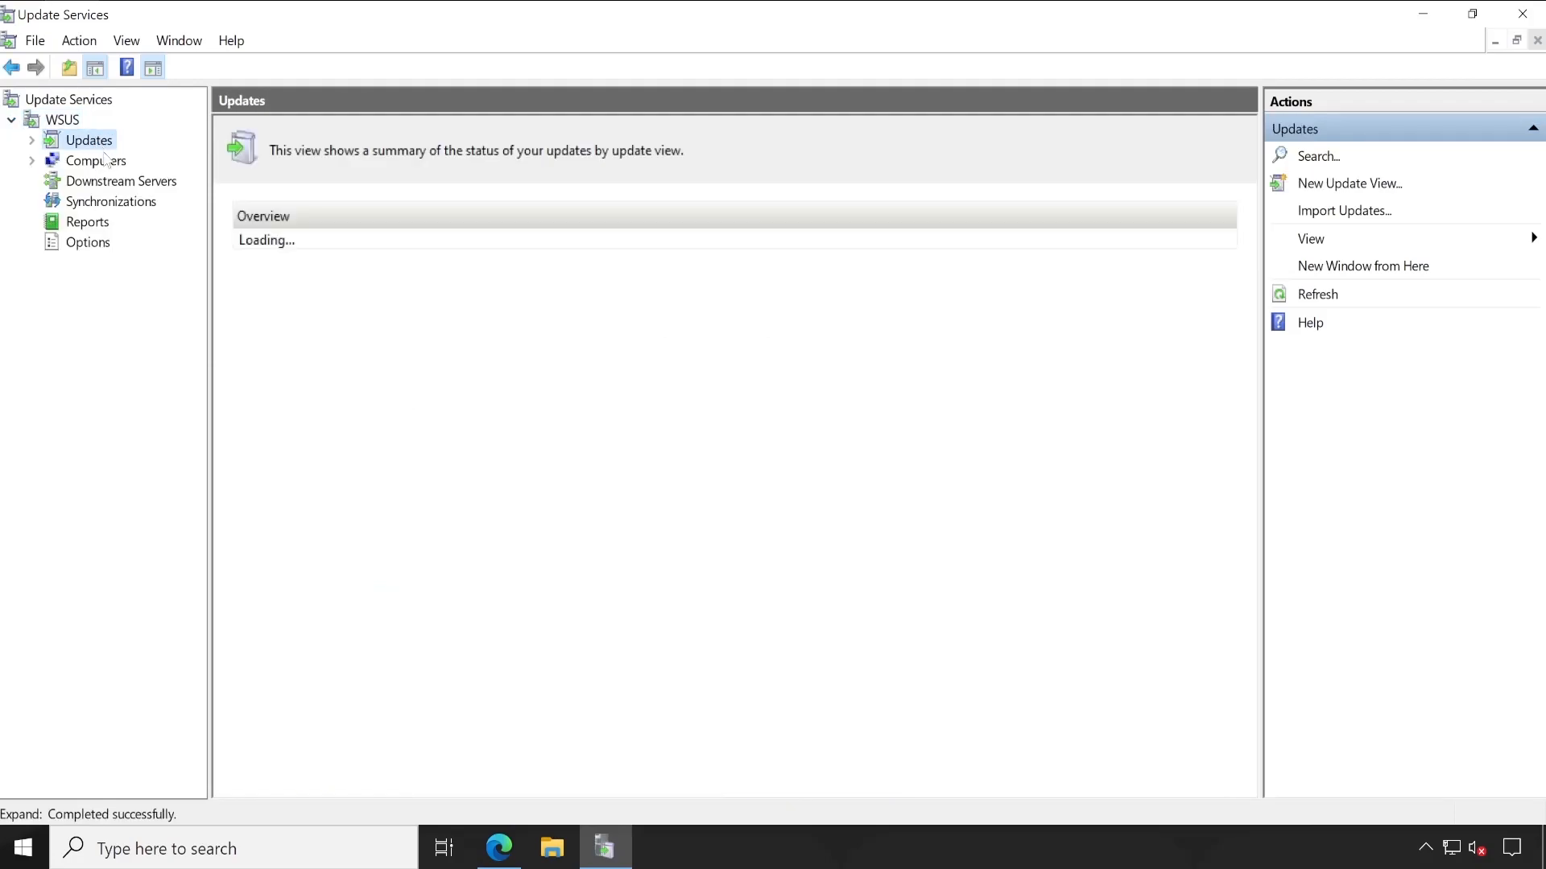
click(105, 167)
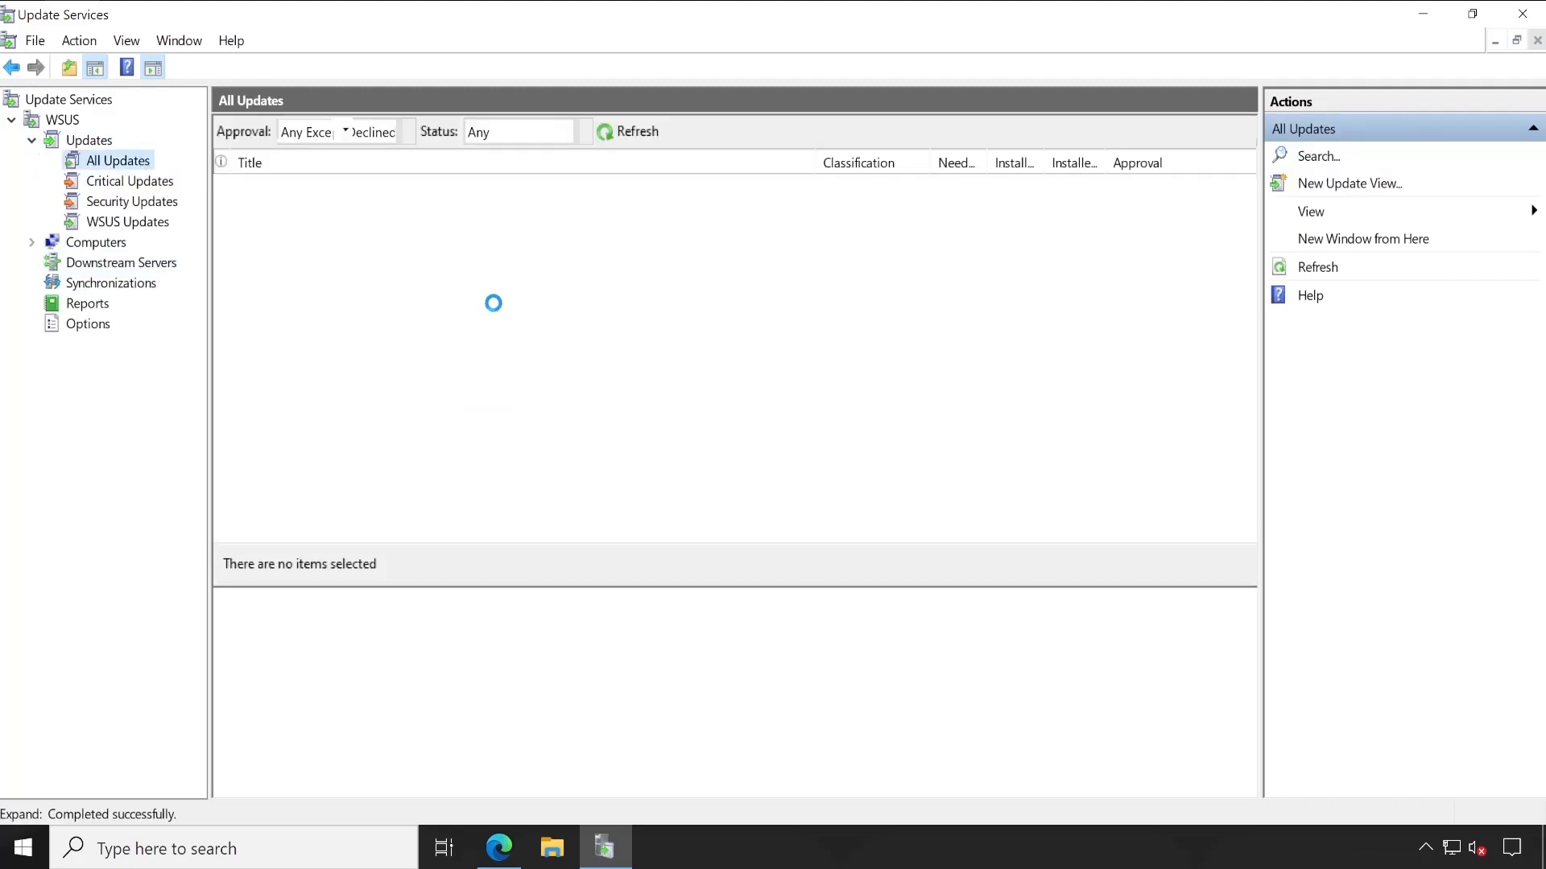
click(497, 312)
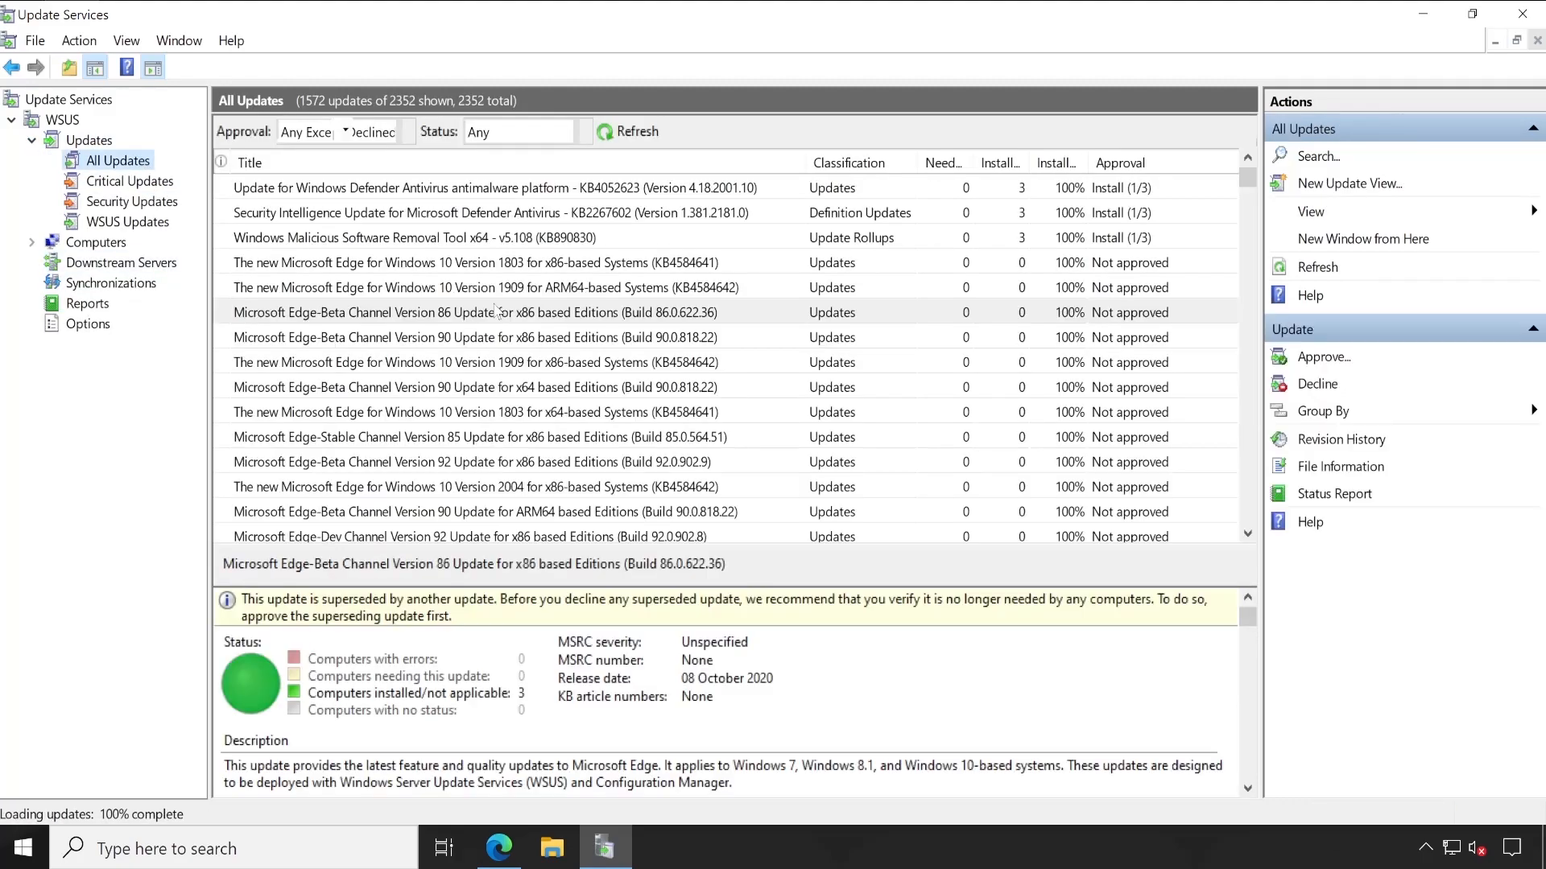